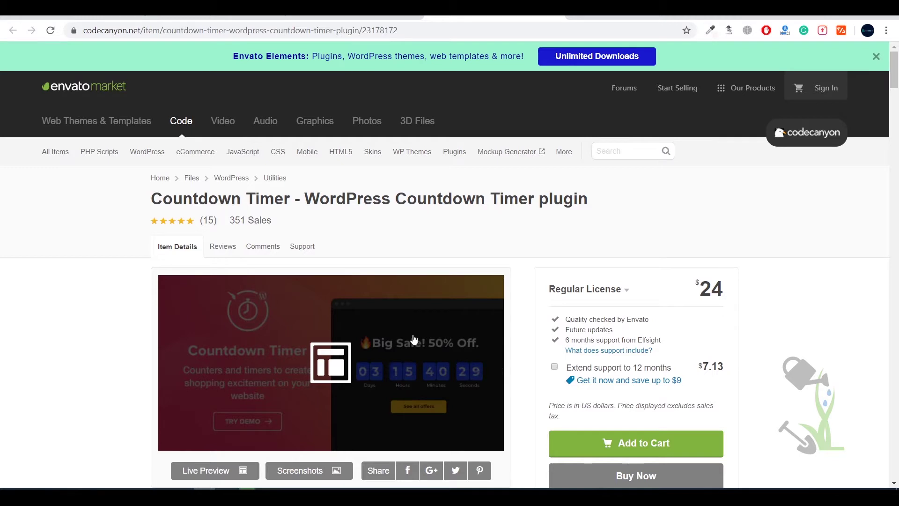
Review the Countdown Timer plugin's item page on CodeCanyon, opening its live preview and closing it again
scroll(414, 338, "down", 8)
scroll(515, 314, "up", 7)
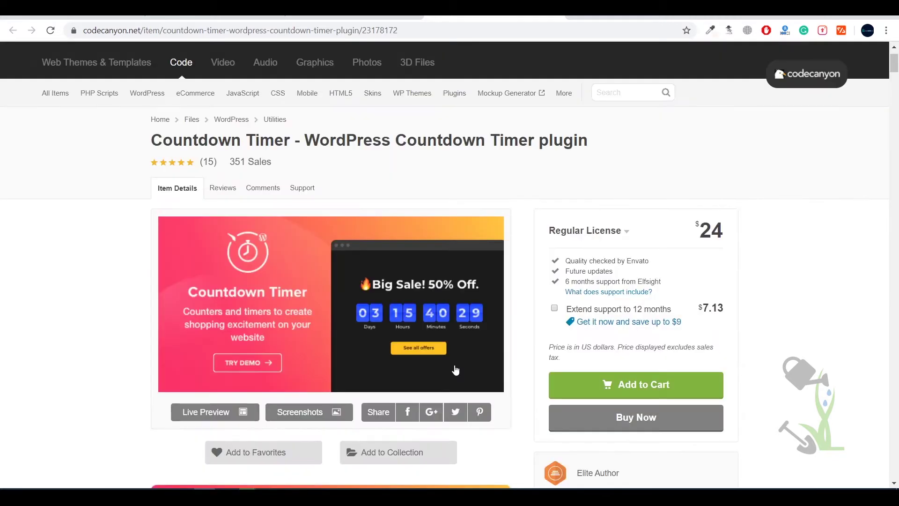
key("Tab")
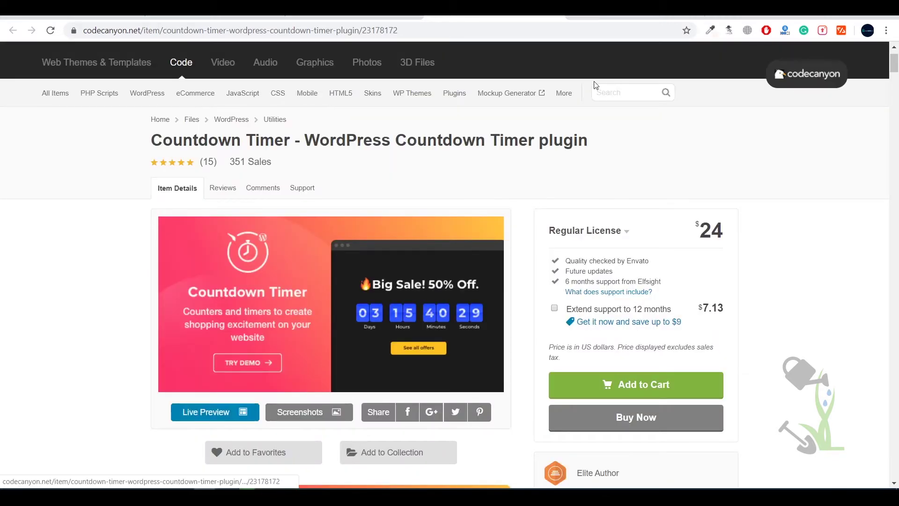
key("Return")
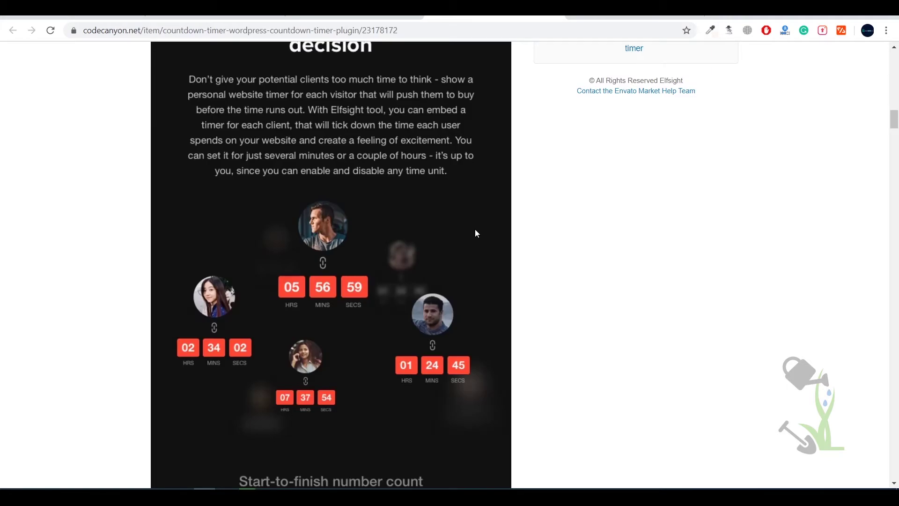
key("Home")
key("ctrl+Tab")
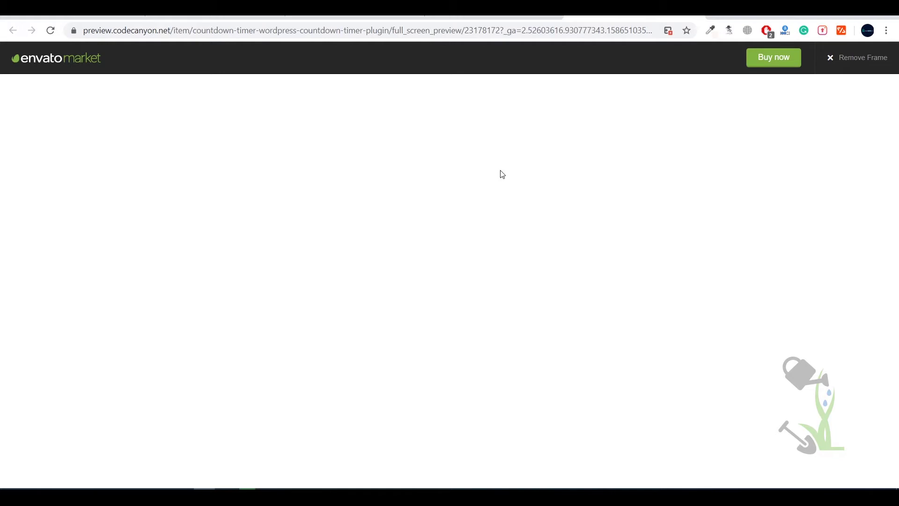
key("ctrl+w")
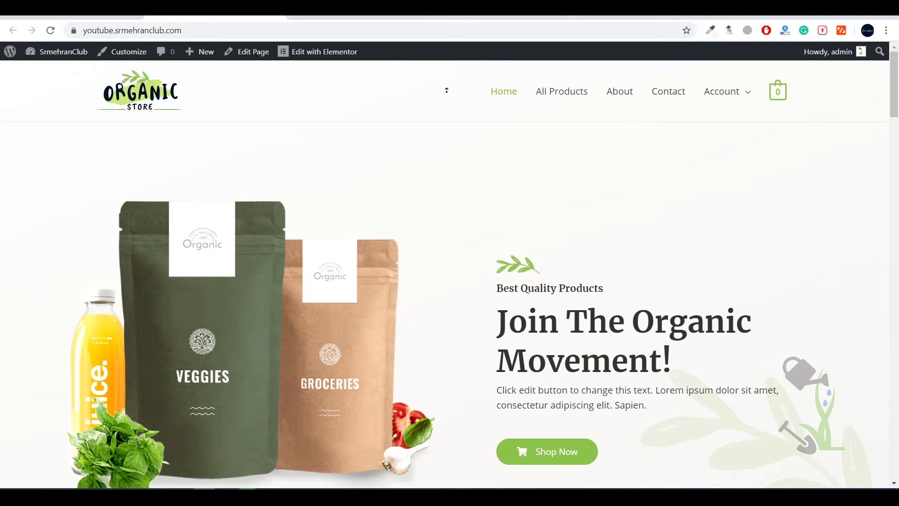
Open the WordPress admin dashboard of the organic store site by adding wp-admin to its address
middle_click(422, 123)
left_click(262, 30)
type("wp-admin")
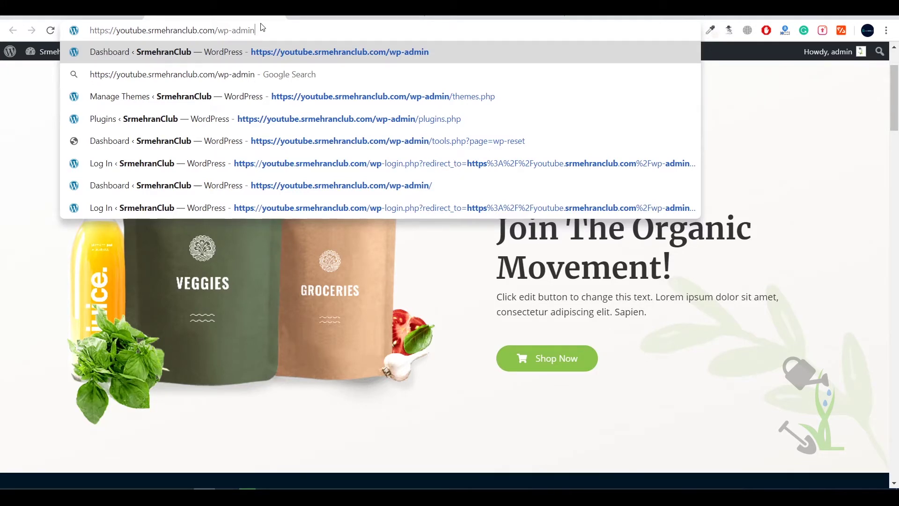
key("Return")
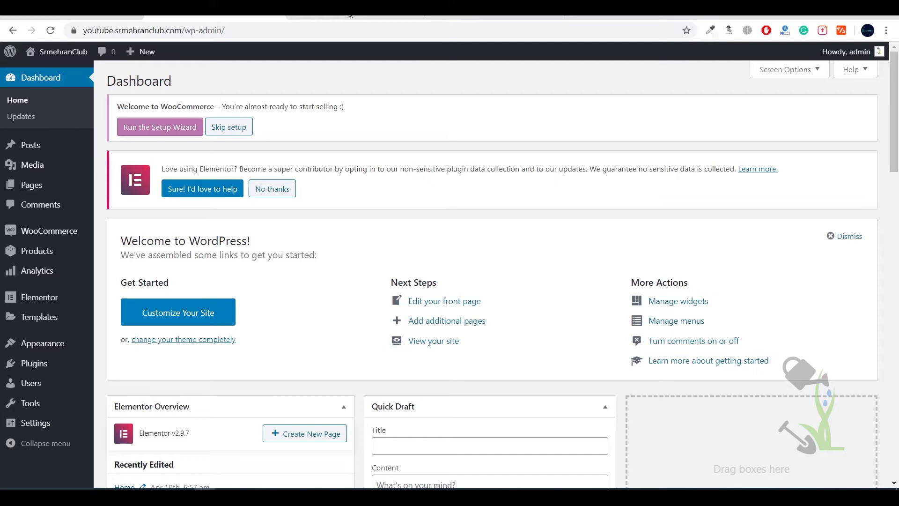
triple_click(388, 151)
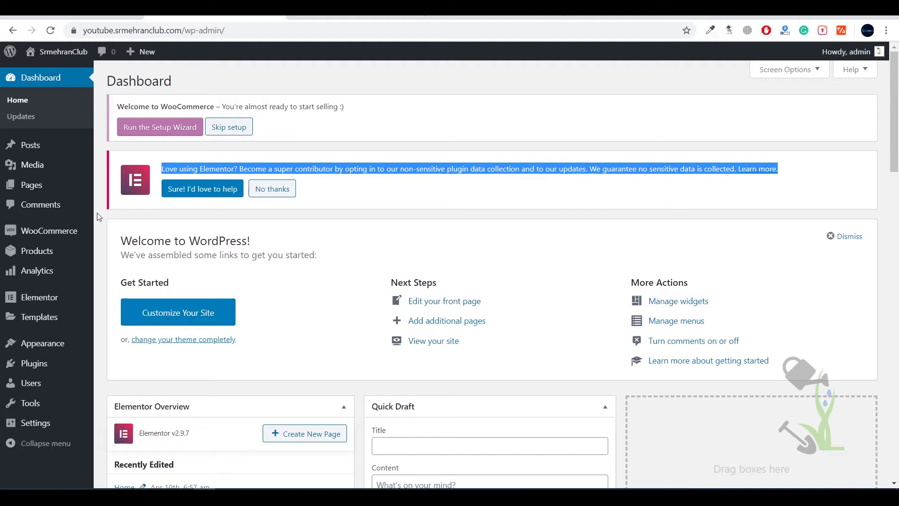
Open the site's installed plugins list and review its entries, including Elementor and WooCommerce
mouse_move(73, 366)
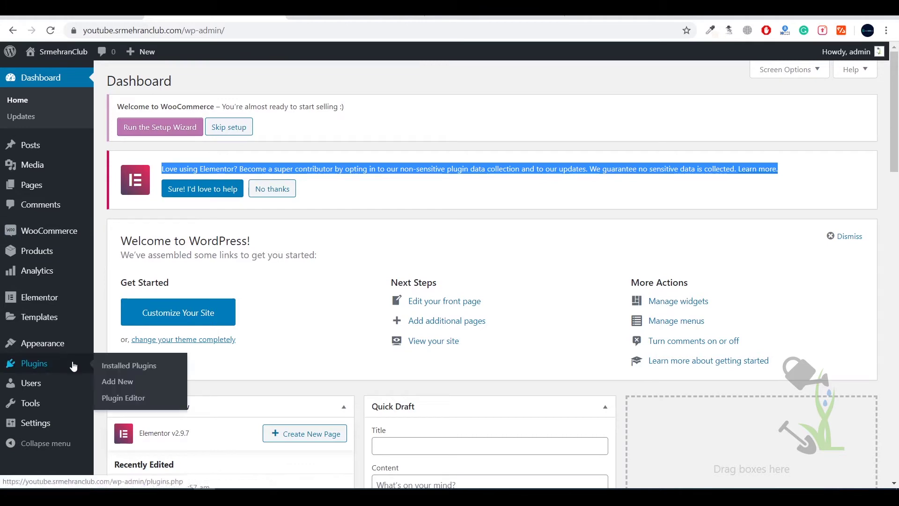
left_click(134, 366)
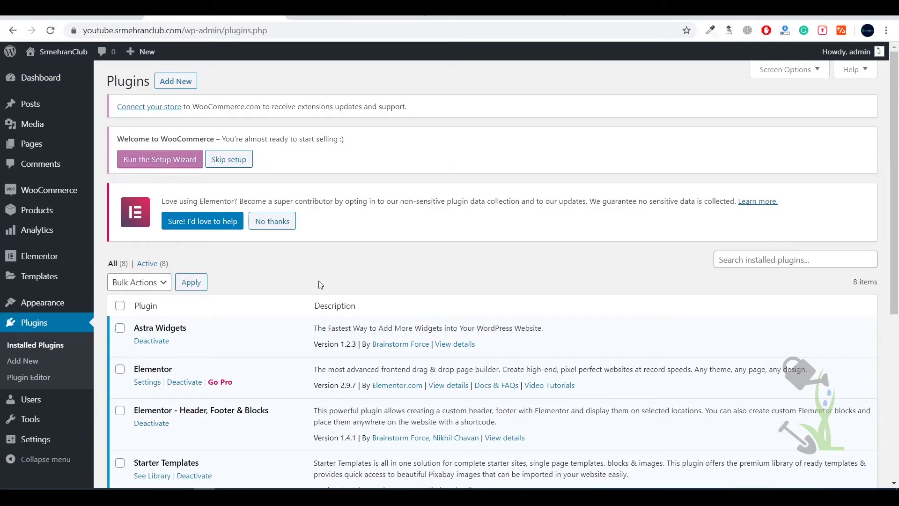
double_click(159, 371)
scroll(247, 347, "down", 1)
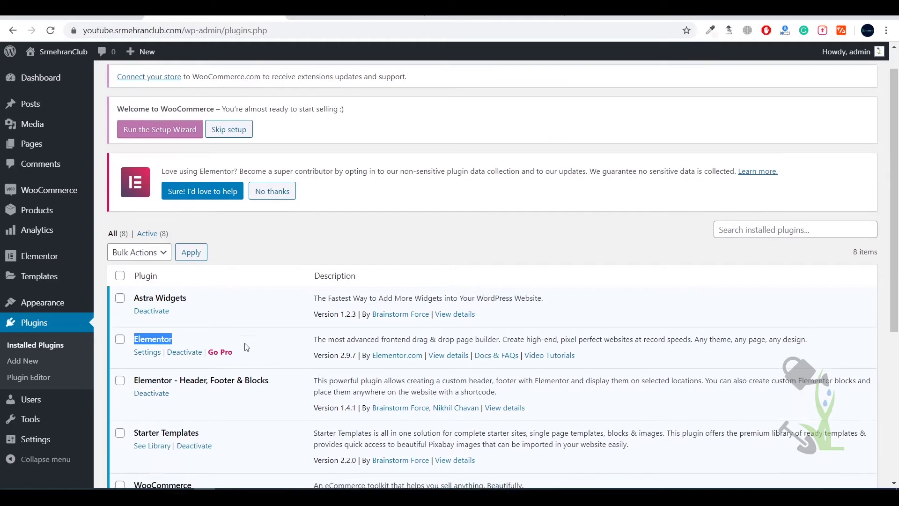
scroll(247, 347, "down", 1)
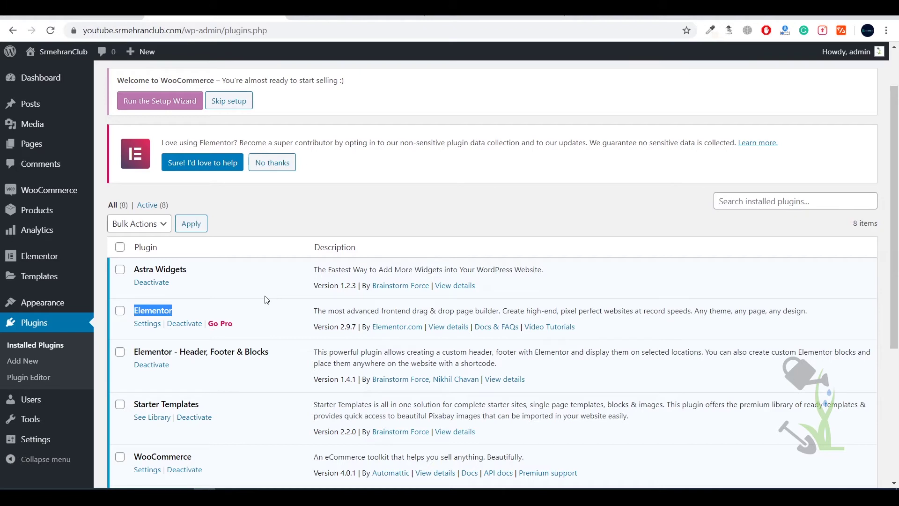
scroll(283, 274, "down", 3)
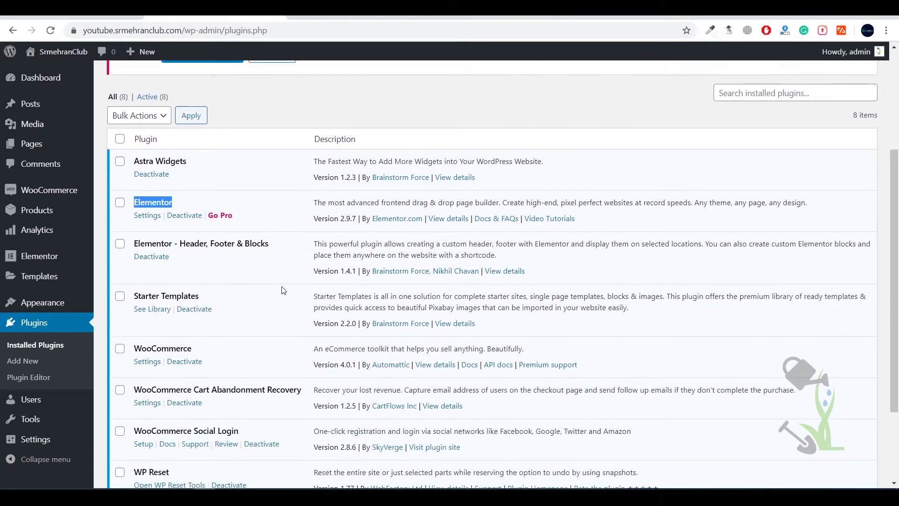
left_click_drag(213, 346, 135, 338)
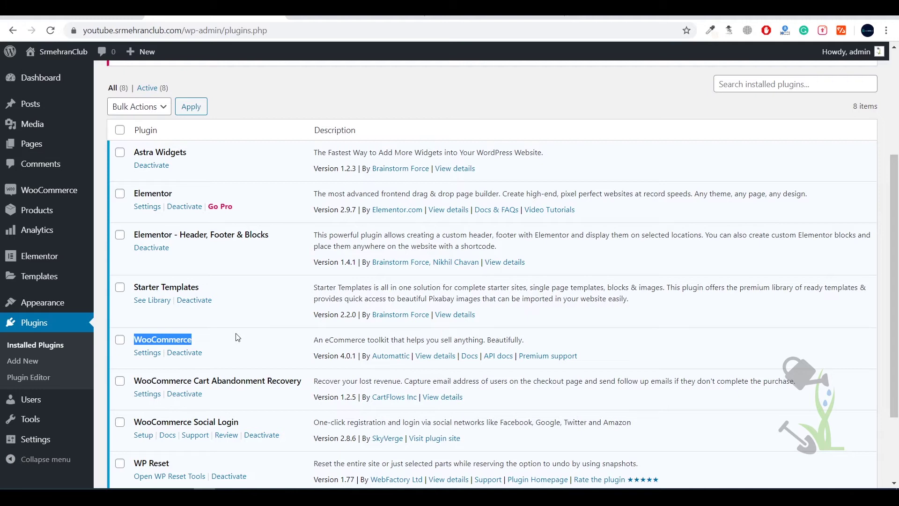
scroll(292, 295, "up", 4)
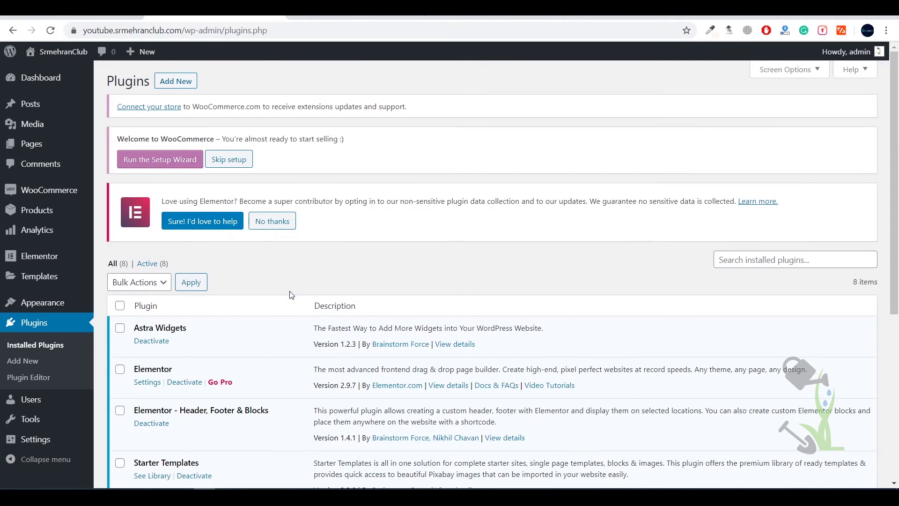
scroll(298, 305, "down", 3)
scroll(299, 305, "up", 3)
scroll(301, 300, "down", 5)
scroll(301, 299, "up", 5)
Open the page for adding new plugins and browse the Featured and Popular plugin listings
left_click(216, 158)
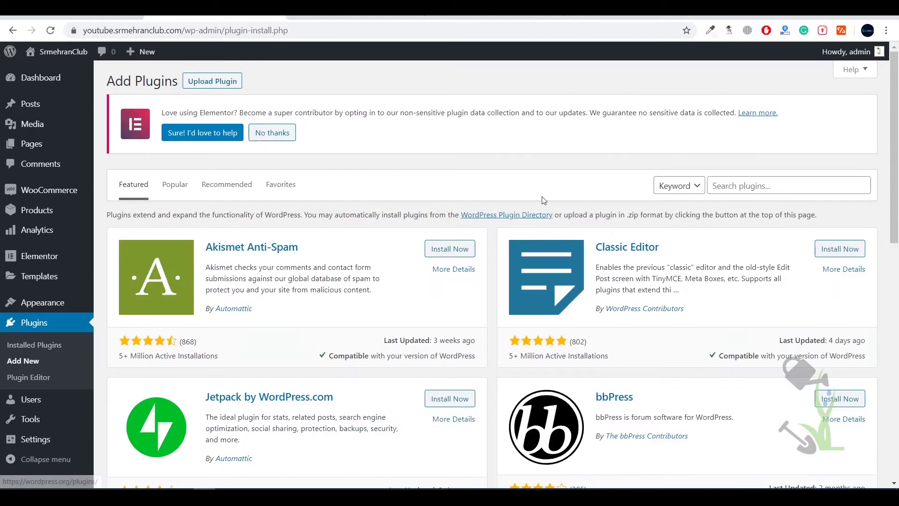
scroll(222, 148, "down", 8)
scroll(222, 149, "up", 8)
left_click(174, 184)
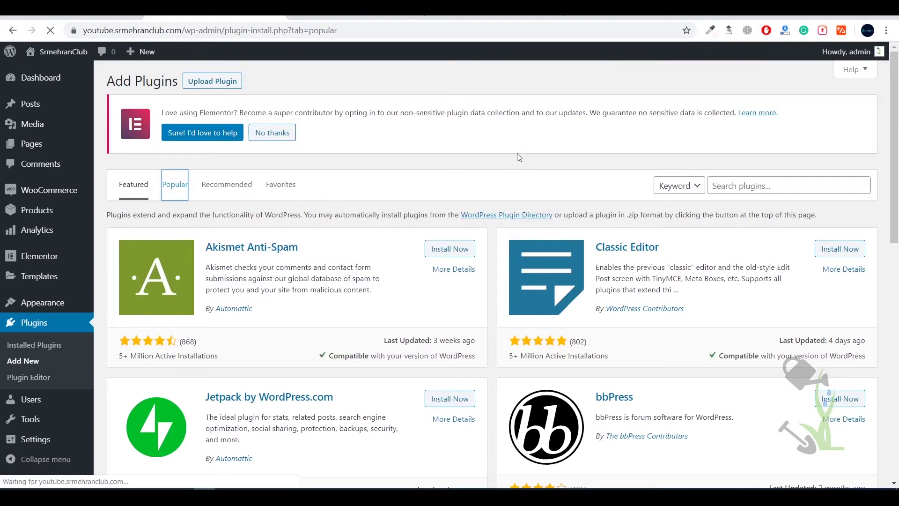
scroll(516, 152, "down", 10)
scroll(515, 150, "up", 10)
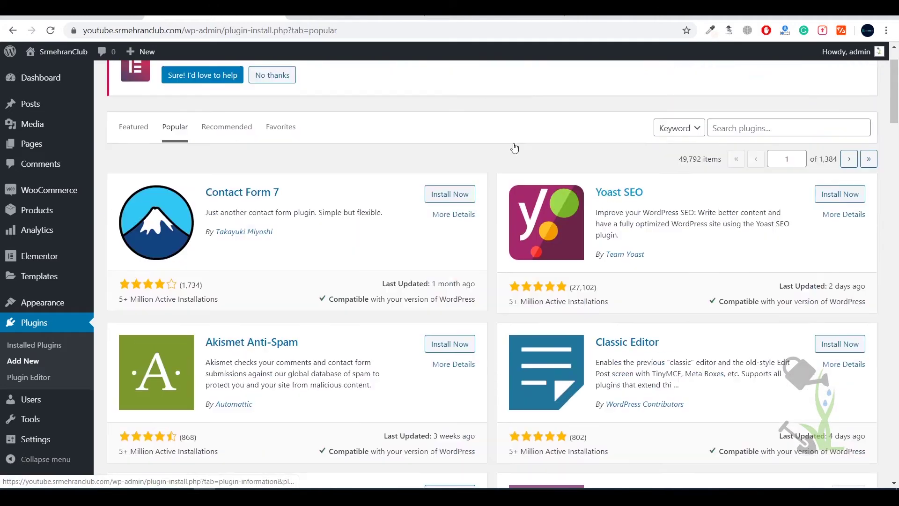
scroll(496, 200, "down", 9)
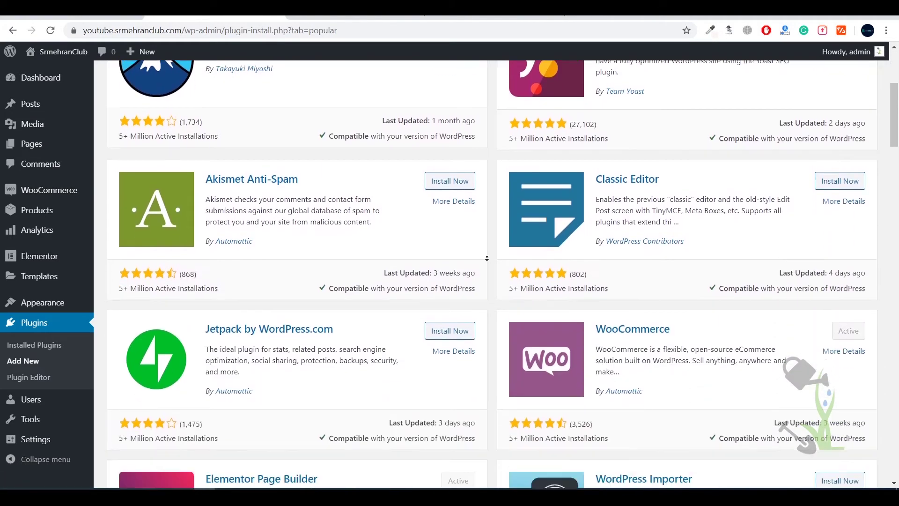
scroll(494, 227, "down", 4)
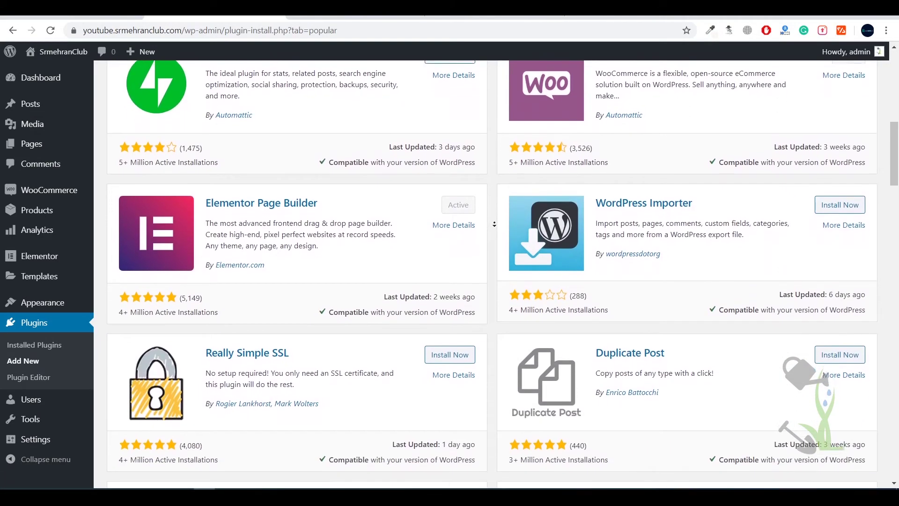
scroll(502, 127, "up", 11)
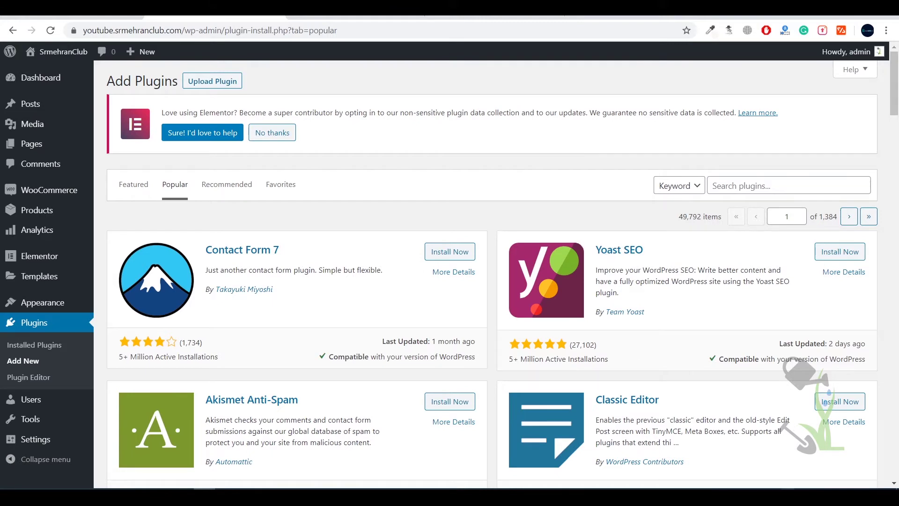
Upload the plugin archive elfsight-countdown-timer-cc from the Theme & Plugins folder and install it
left_click(212, 81)
left_click(408, 257)
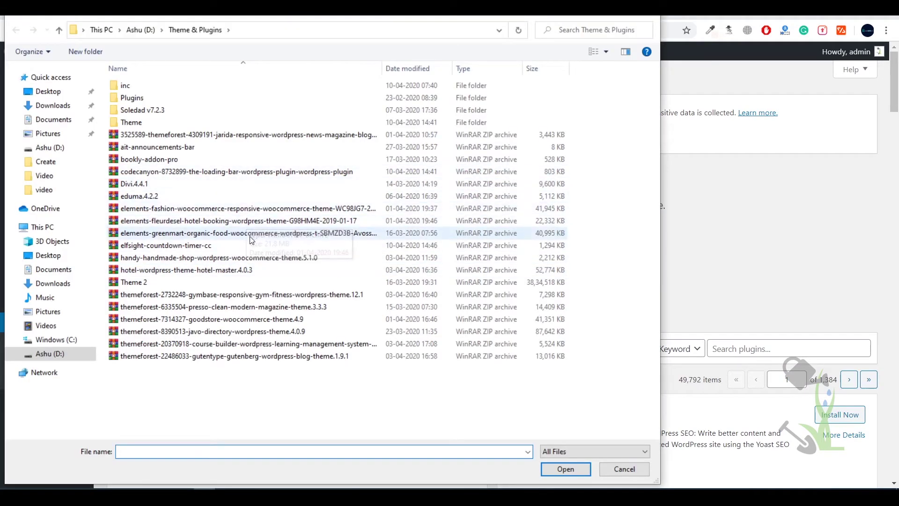
double_click(290, 244)
left_click(565, 264)
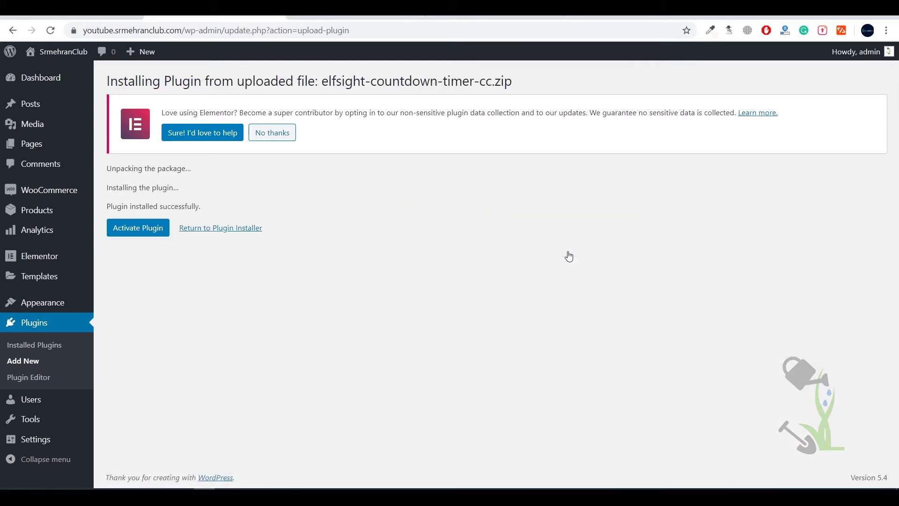
Activate the uploaded countdown plugin and locate Elfsight Countdown Timer CC among the installed plugins
left_click(142, 236)
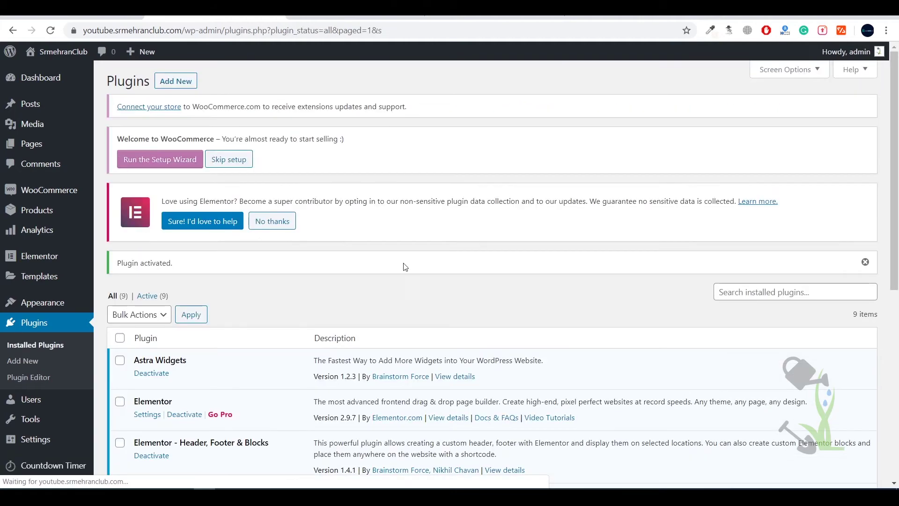
scroll(396, 247, "down", 5)
triple_click(215, 201)
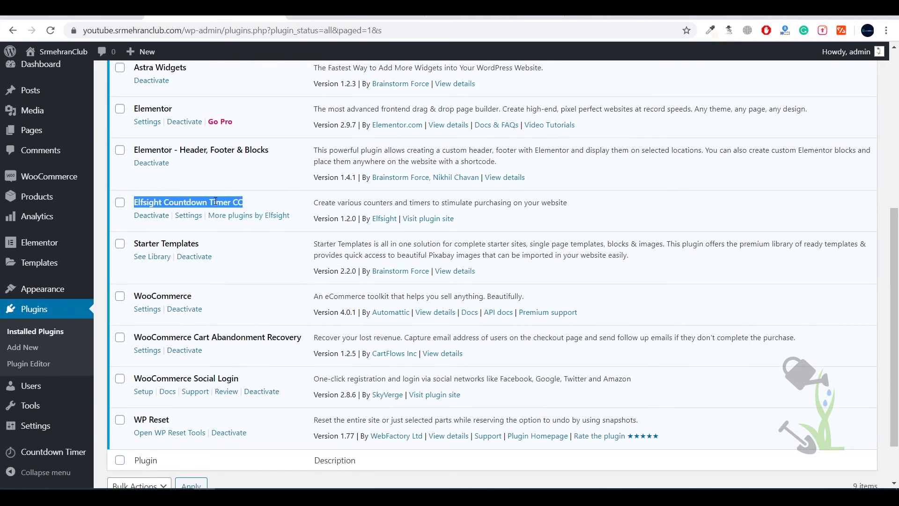
Create a new Elfsight Countdown Timer widget and name it "timer"
left_click(61, 453)
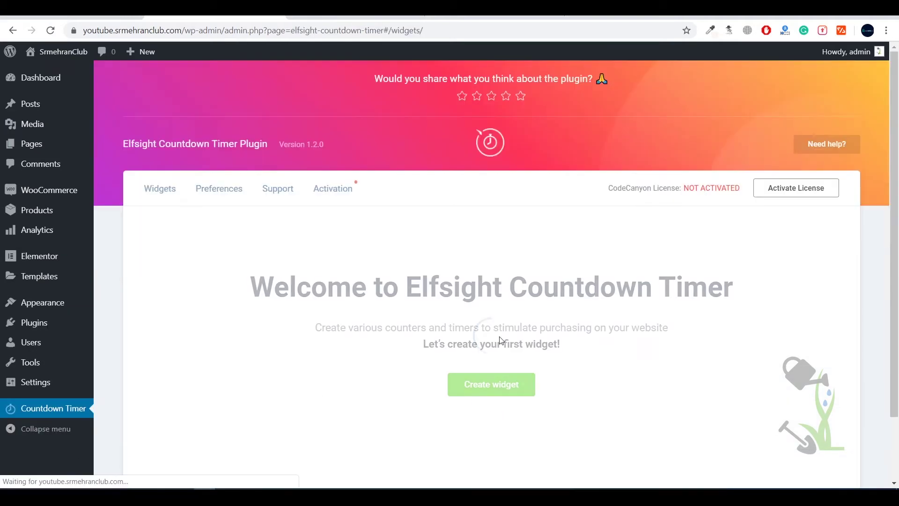
left_click(472, 391)
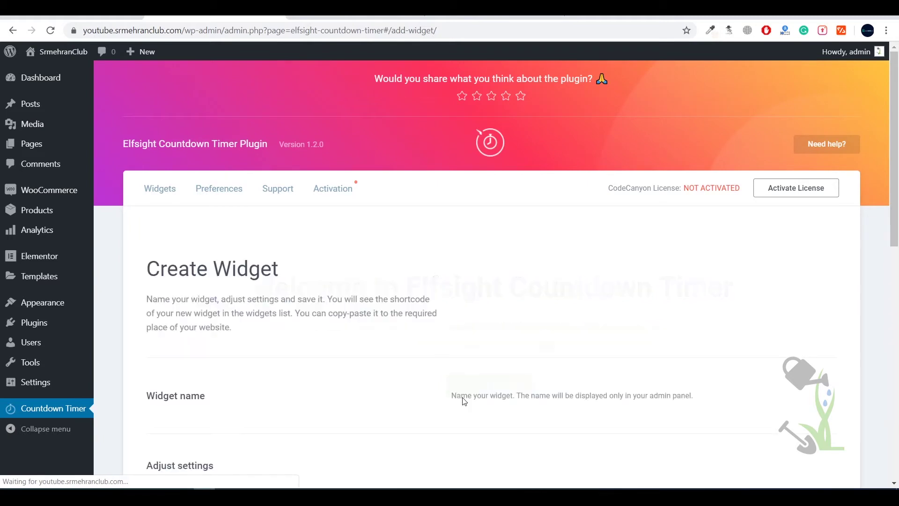
left_click(294, 398)
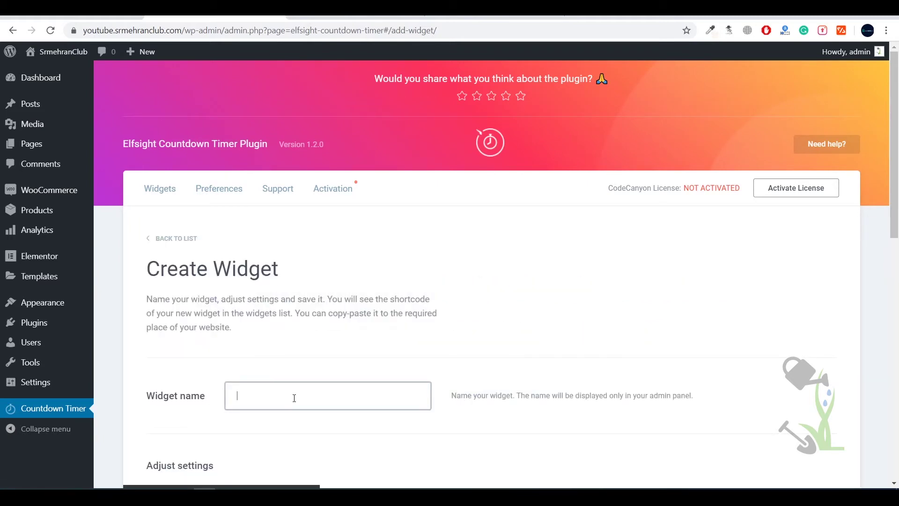
scroll(387, 261, "down", 8)
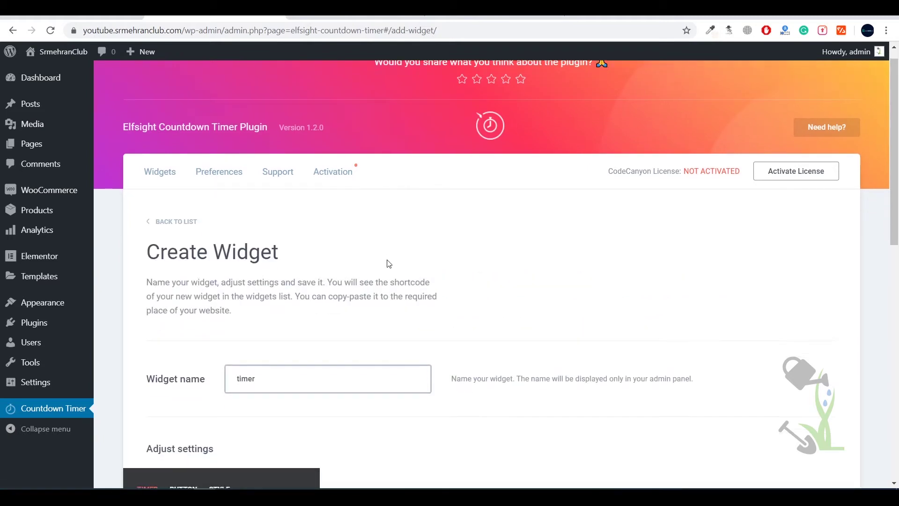
scroll(537, 249, "down", 1)
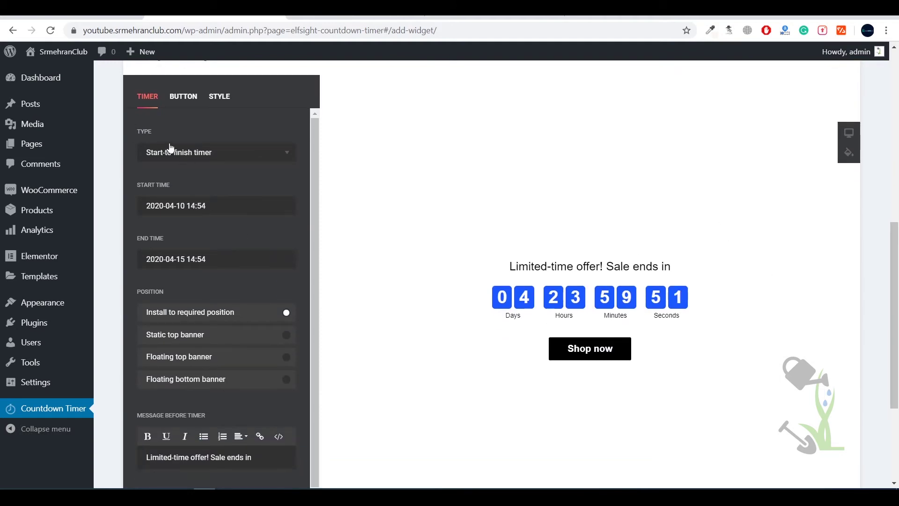
Try the Start-to-finish number counter and Remaining time counter per visitor types, and set the type back to Start-to-finish timer
double_click(138, 132)
left_click(255, 160)
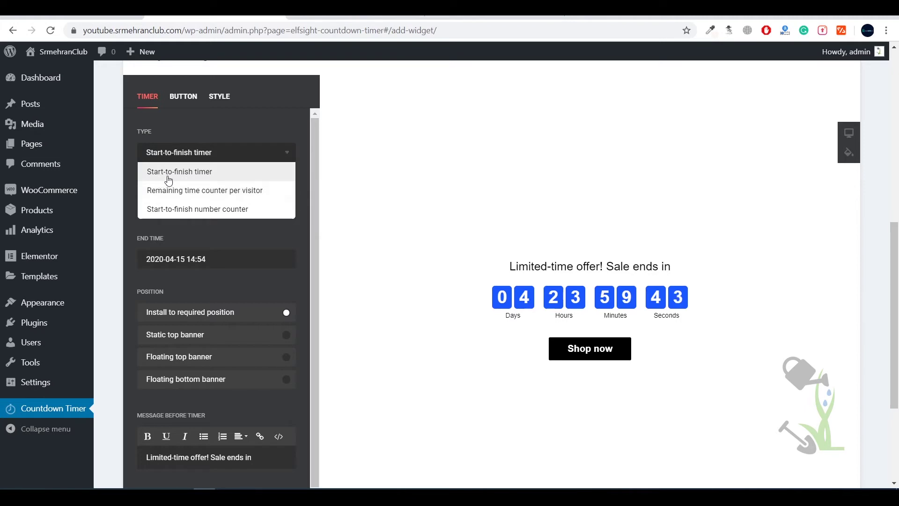
left_click(206, 209)
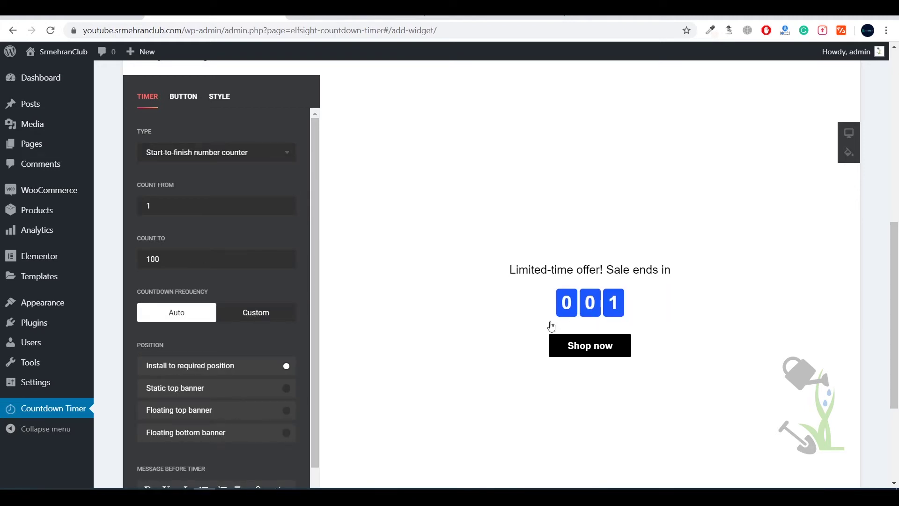
left_click(227, 152)
left_click(213, 191)
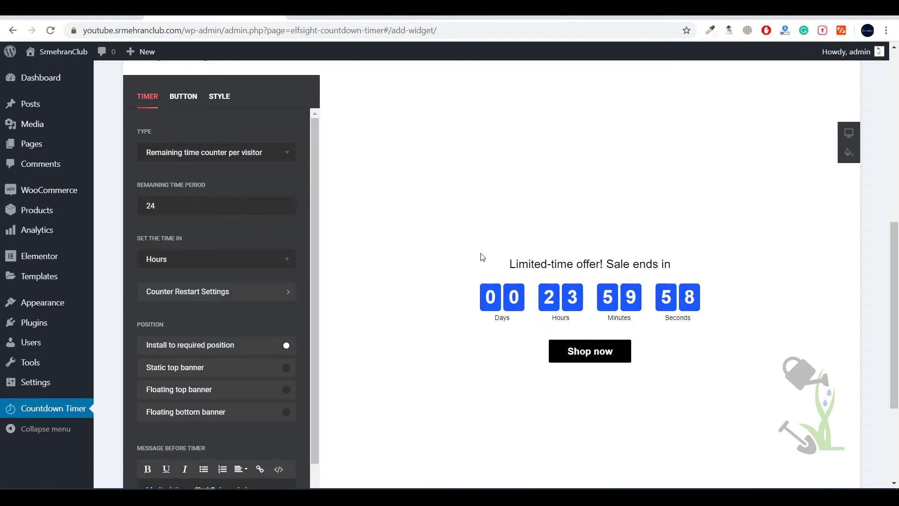
left_click(204, 155)
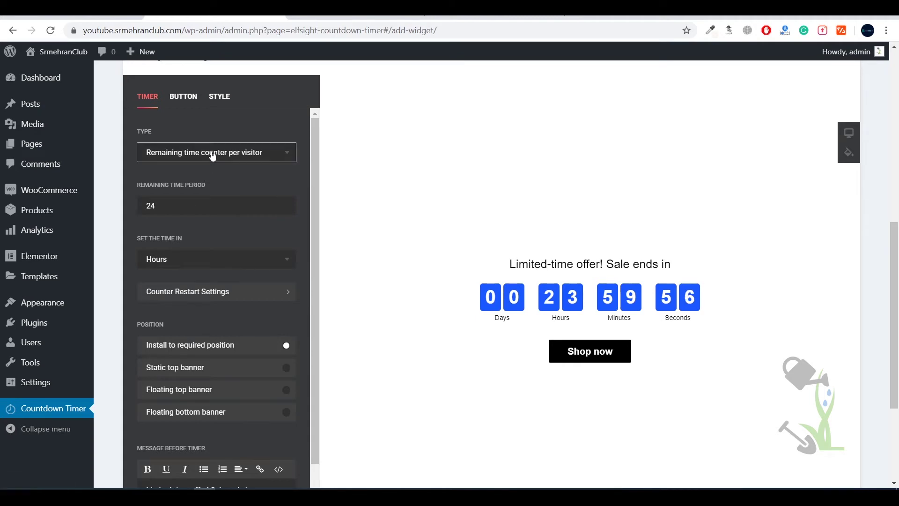
left_click(195, 173)
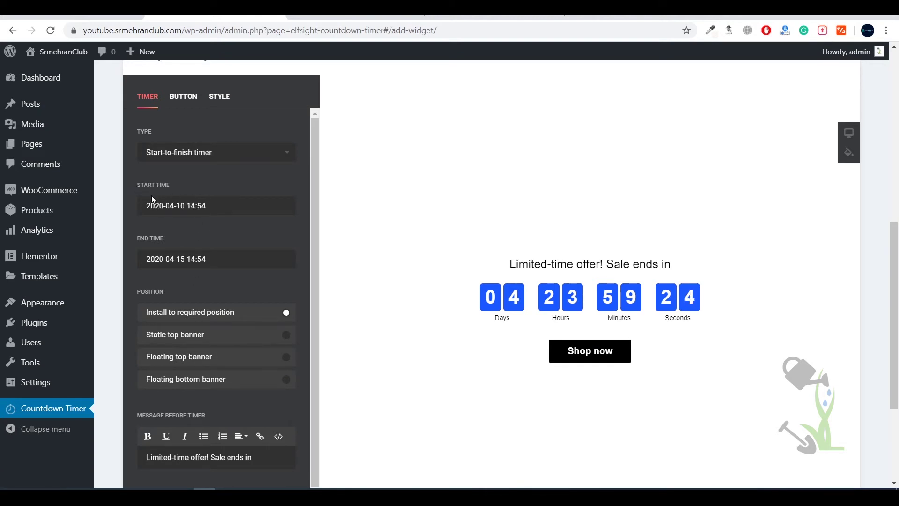
View the start time calendar without changing the date, and set the timer position to Static top banner
left_click(184, 211)
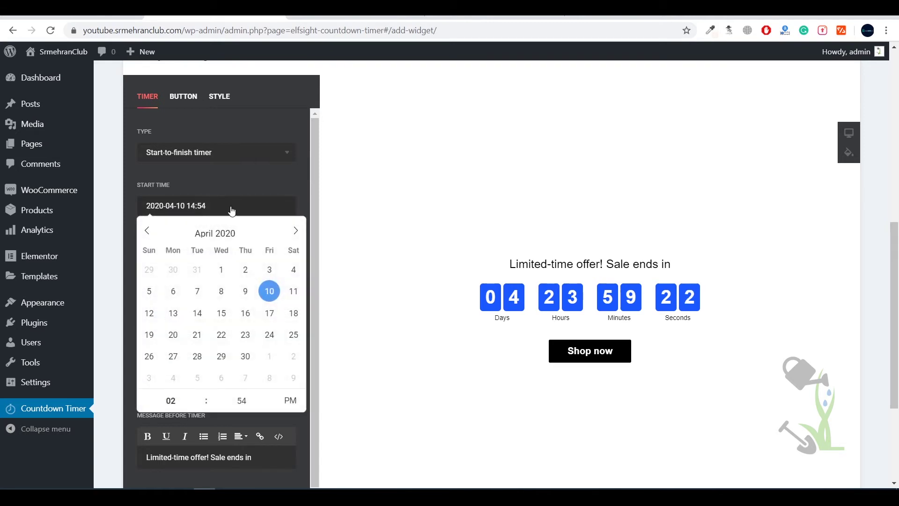
left_click(235, 177)
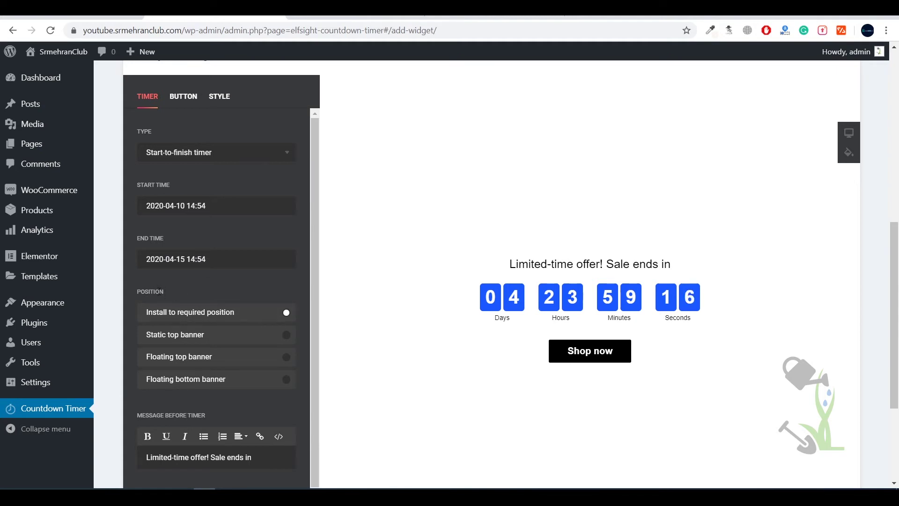
mouse_move(162, 292)
left_click(216, 336)
scroll(831, 181, "up", 3)
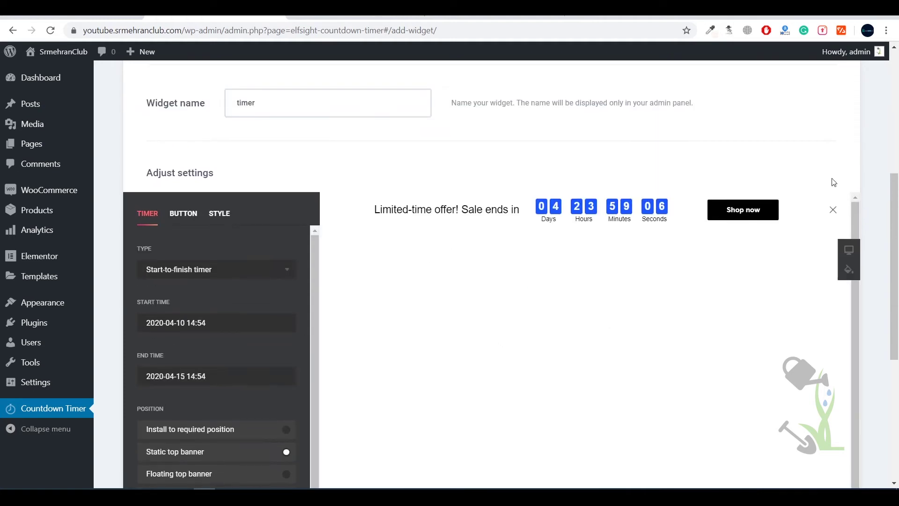
Try the Floating top banner, Floating bottom banner and Install to required position options, and set the position back to Static top banner
scroll(236, 390, "down", 1)
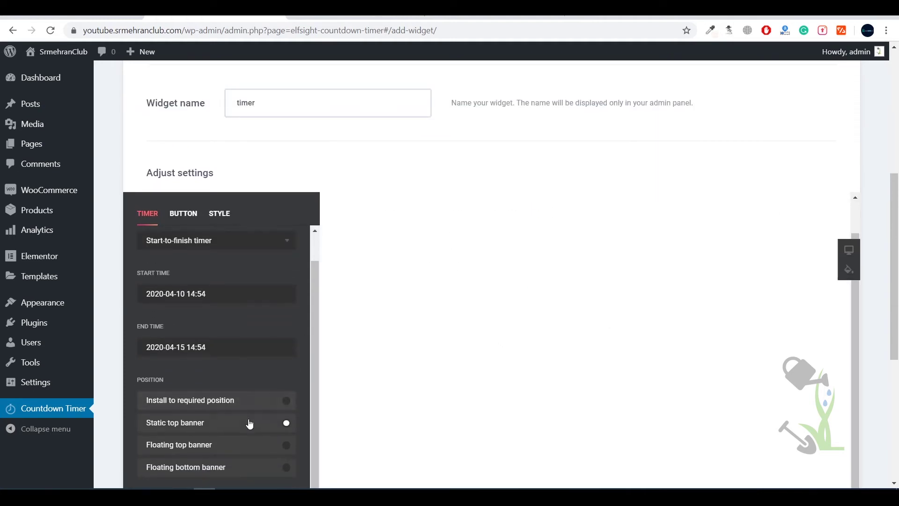
left_click(233, 446)
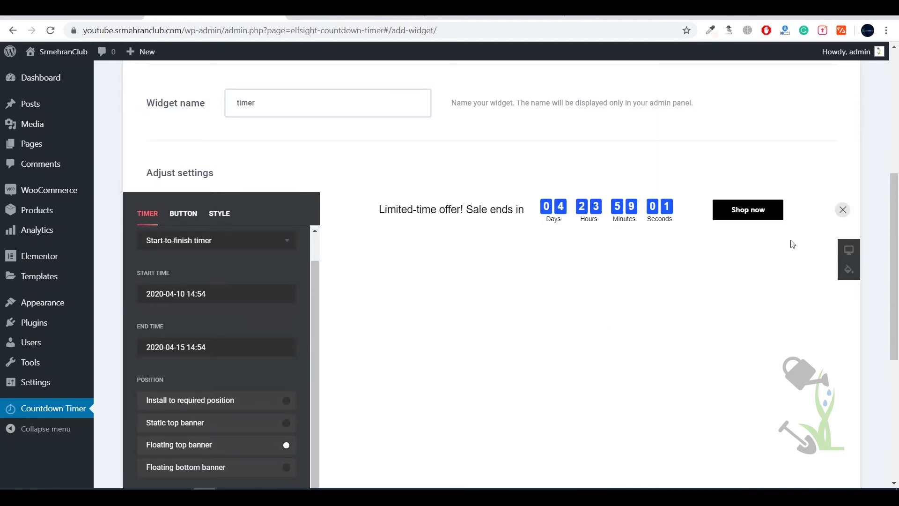
scroll(114, 309, "down", 1)
left_click(222, 411)
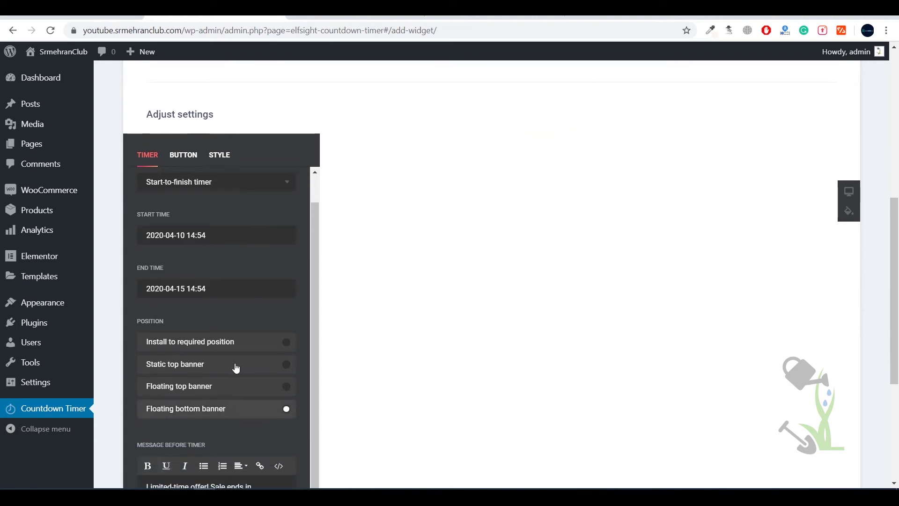
scroll(763, 301, "down", 4)
scroll(380, 327, "up", 1)
scroll(381, 326, "up", 2)
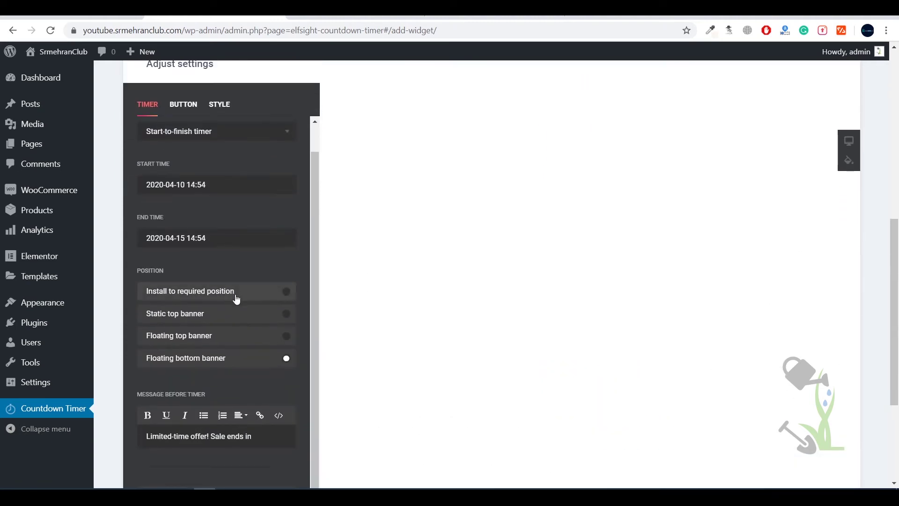
left_click(248, 291)
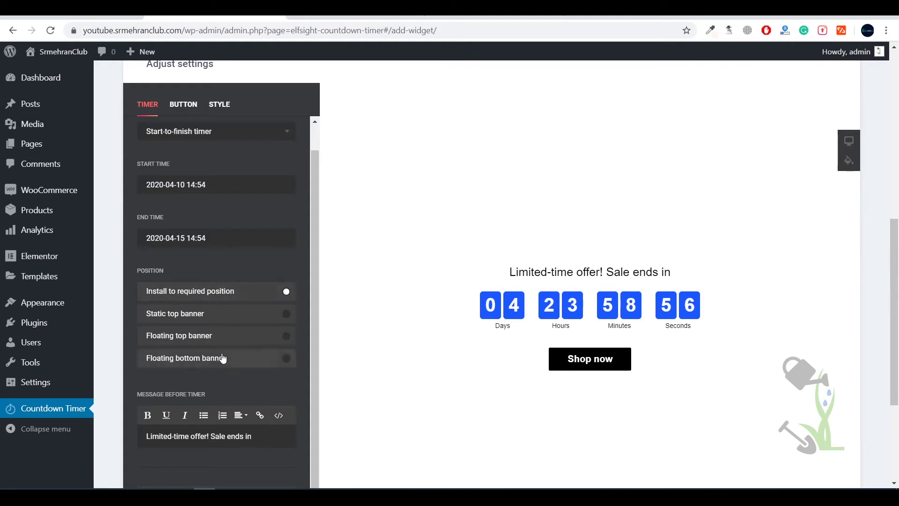
left_click(215, 318)
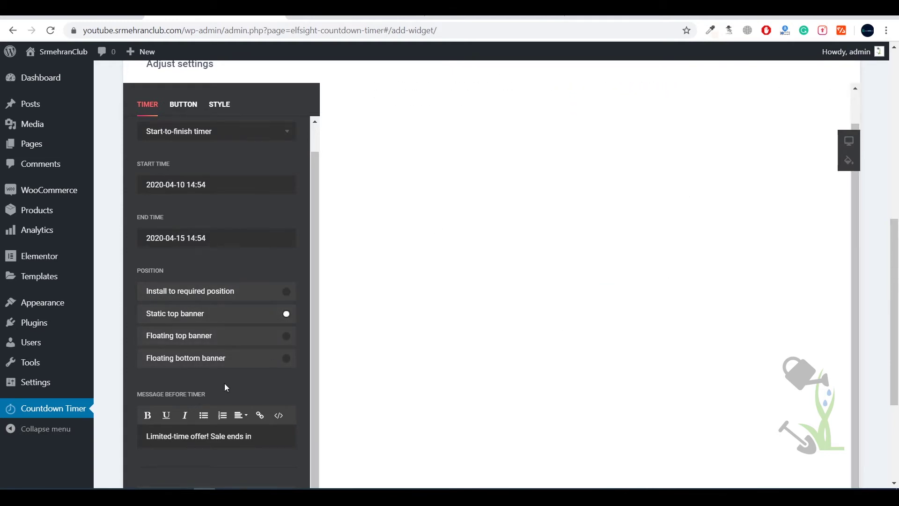
Review the message before the timer, the Counters & Labels options and the button settings
scroll(224, 383, "down", 3)
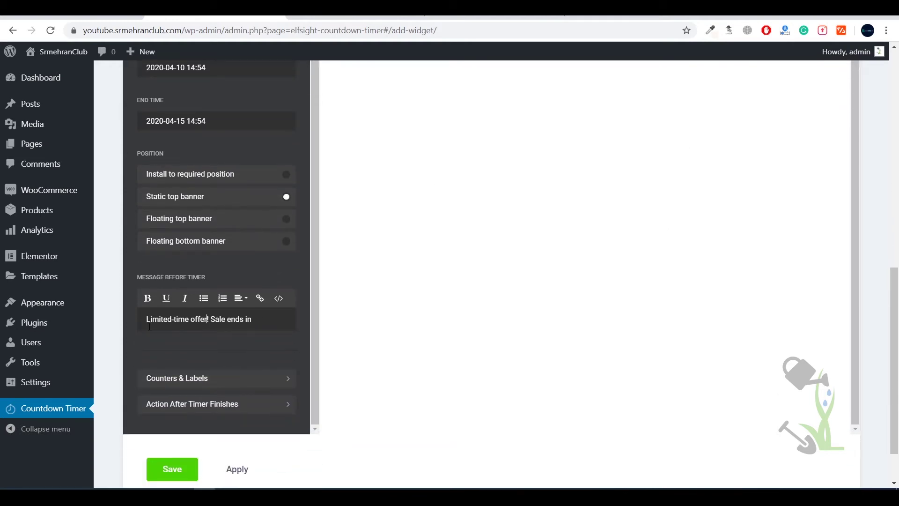
left_click(233, 377)
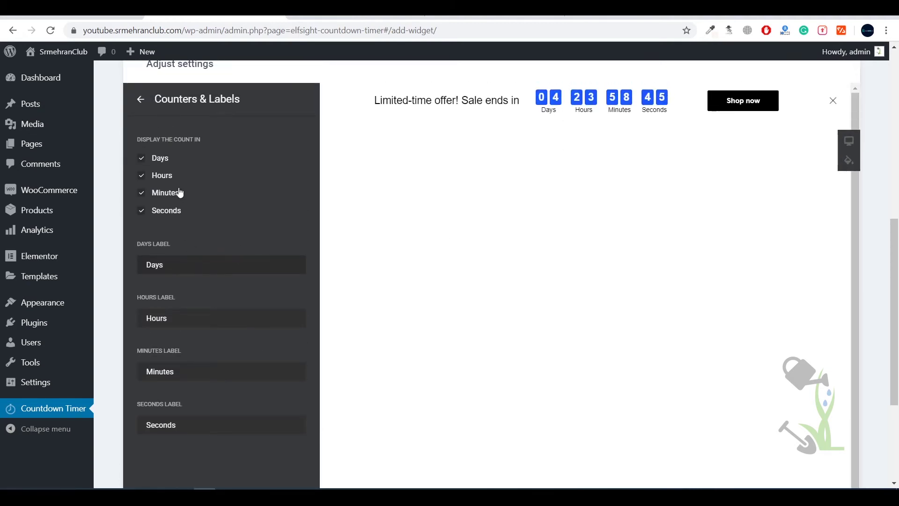
left_click(141, 99)
scroll(202, 206, "up", 1)
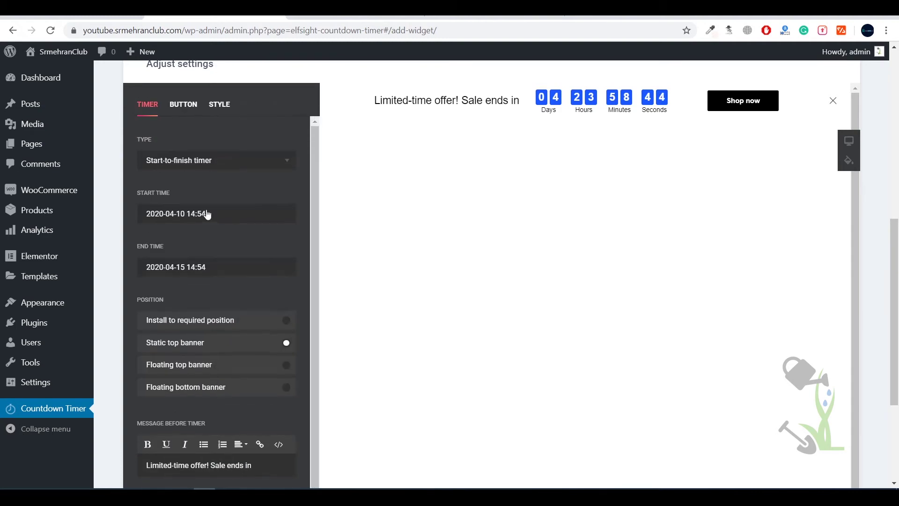
left_click(182, 105)
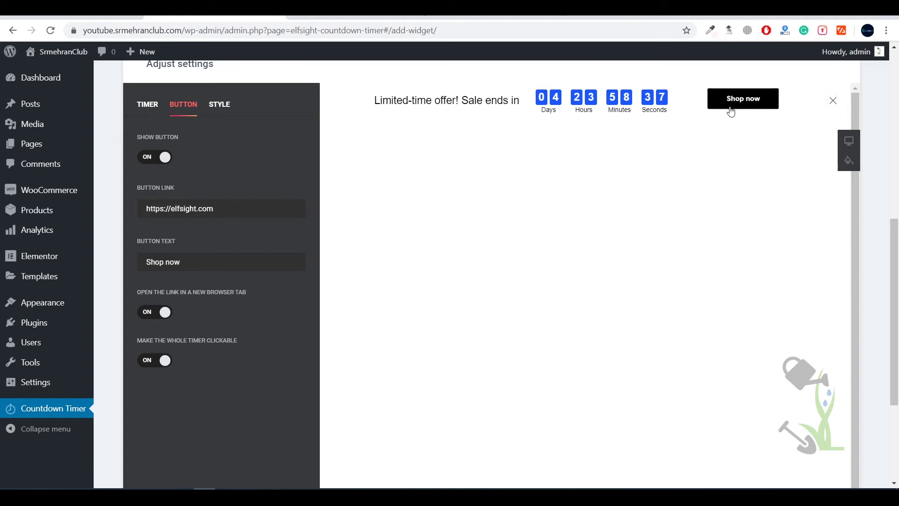
Try several boxed and flip counter styles, and choose the plain style with unboxed digits
left_click(220, 104)
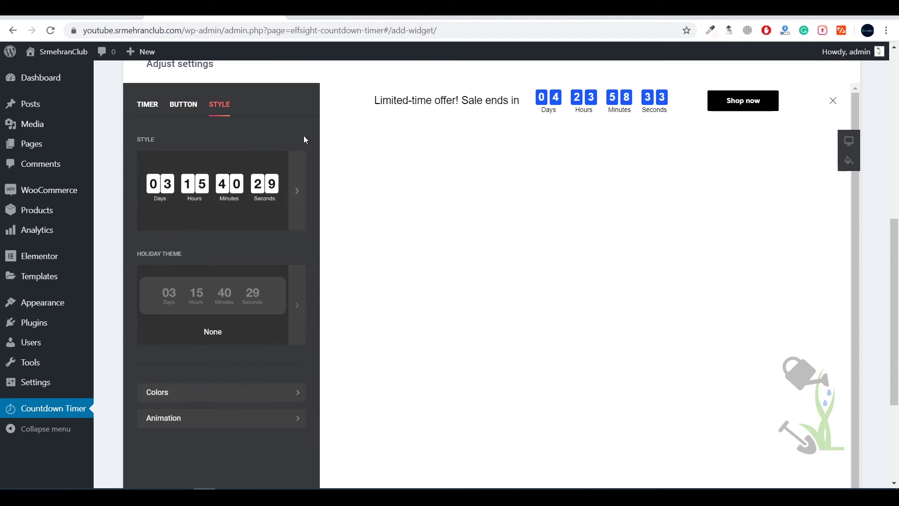
left_click(291, 206)
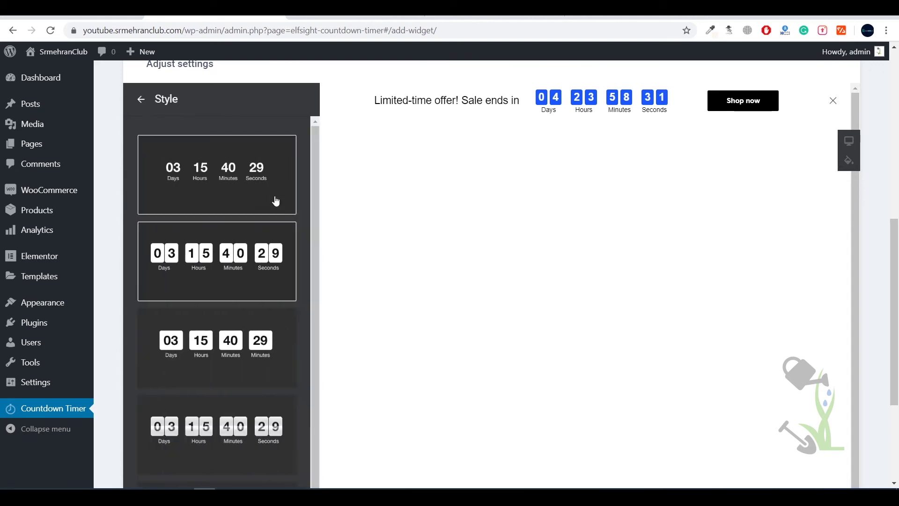
scroll(237, 245, "down", 1)
left_click(245, 318)
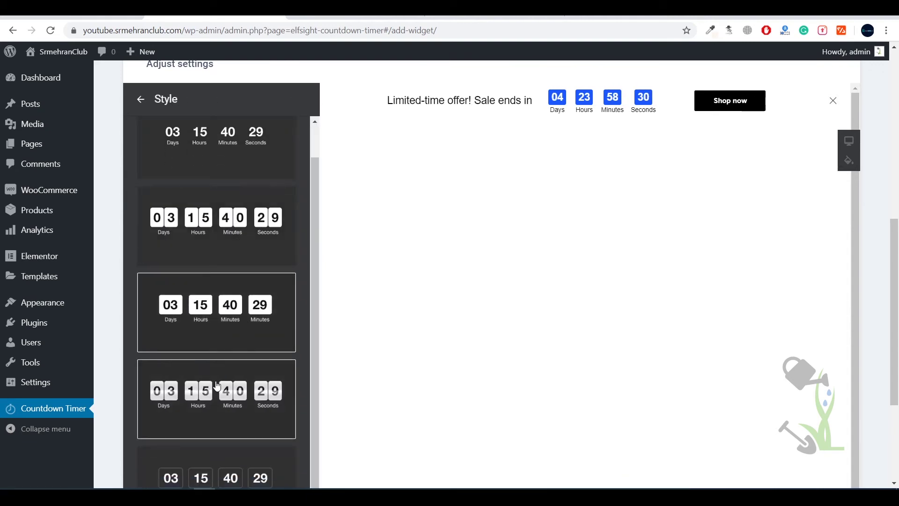
left_click(232, 367)
scroll(229, 267, "down", 3)
left_click(241, 303)
scroll(248, 188, "up", 10)
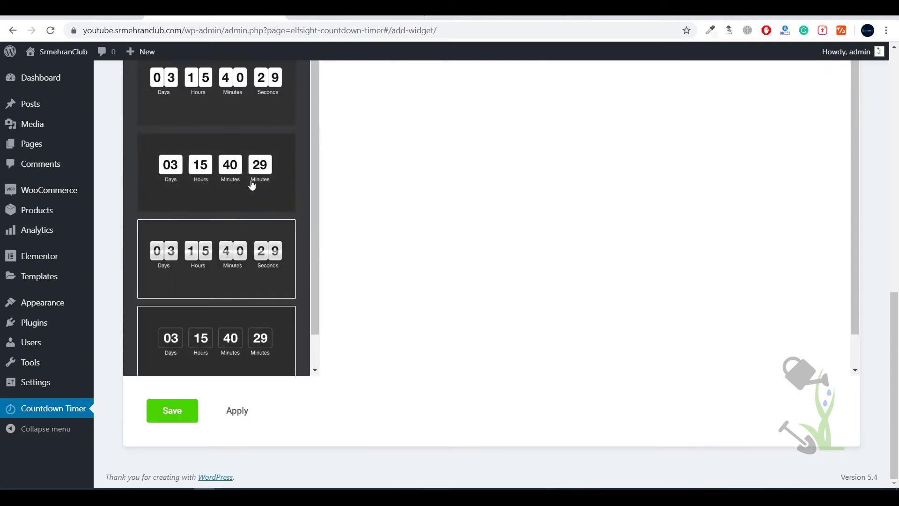
left_click(243, 234)
left_click(222, 190)
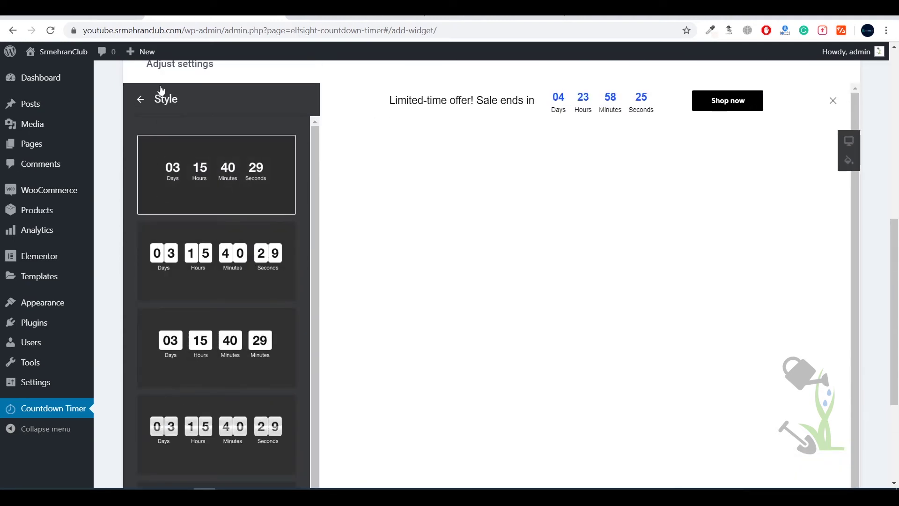
left_click(141, 99)
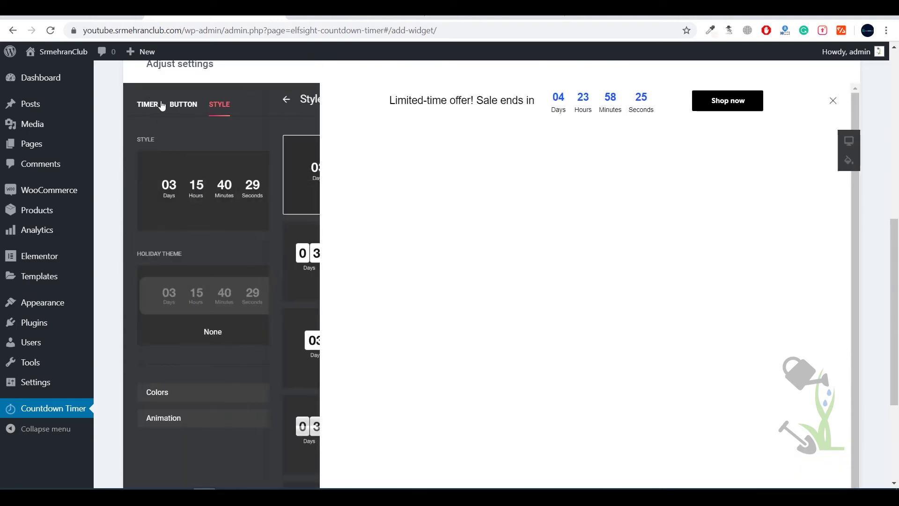
Try the Black Friday, Valentine's Day and Thanksgiving holiday themes on the banner, and apply the Cyber Monday theme
left_click(197, 297)
scroll(234, 210, "down", 5)
scroll(234, 220, "down", 5)
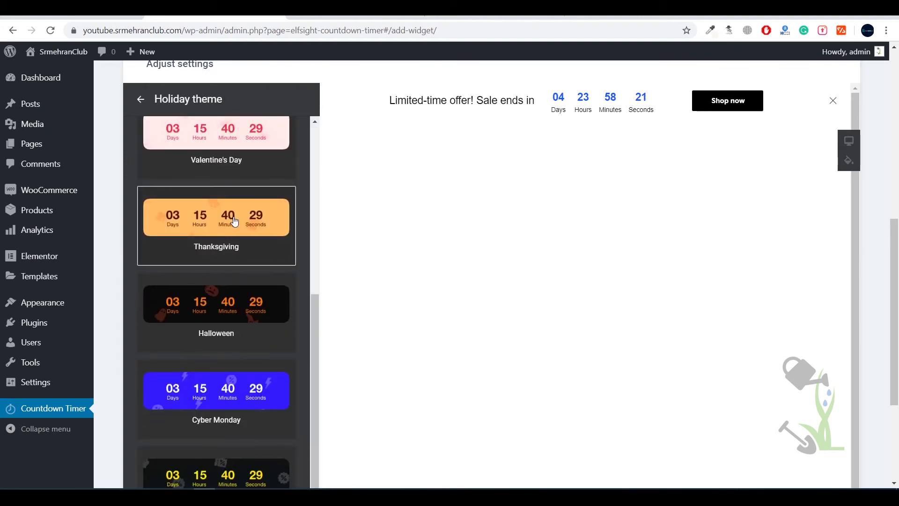
scroll(232, 281, "up", 6)
scroll(230, 281, "down", 6)
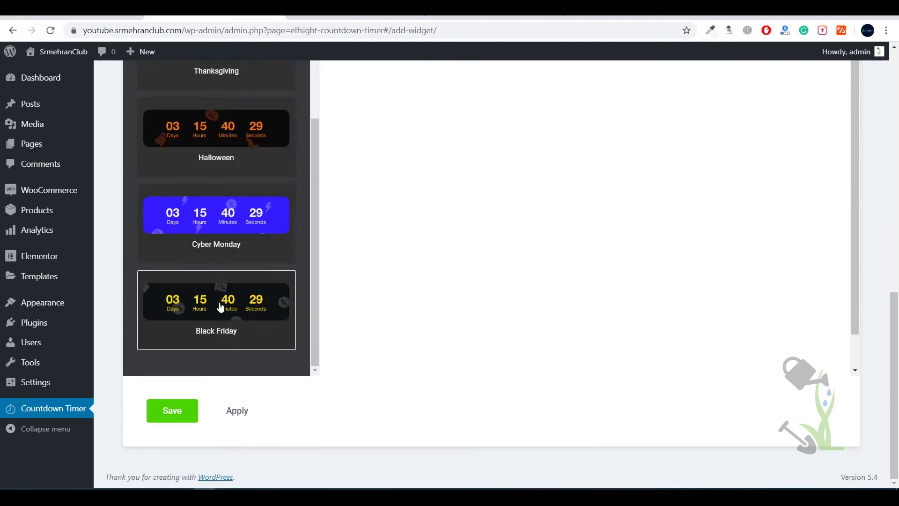
scroll(370, 261, "up", 9)
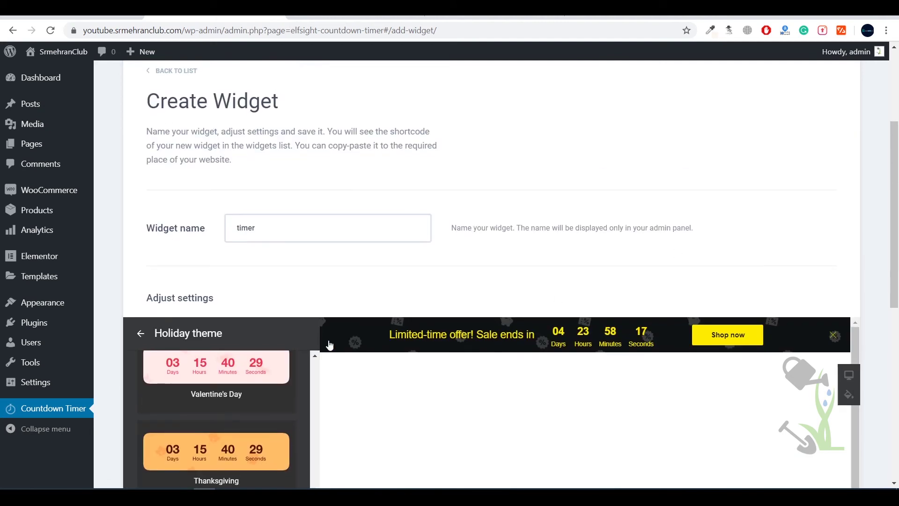
scroll(206, 355, "down", 1)
left_click(212, 325)
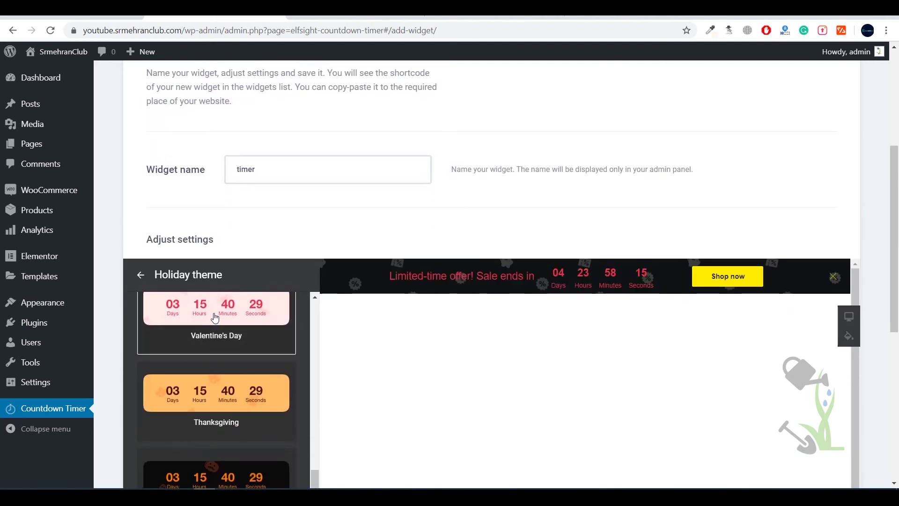
left_click(217, 410)
scroll(239, 374, "down", 1)
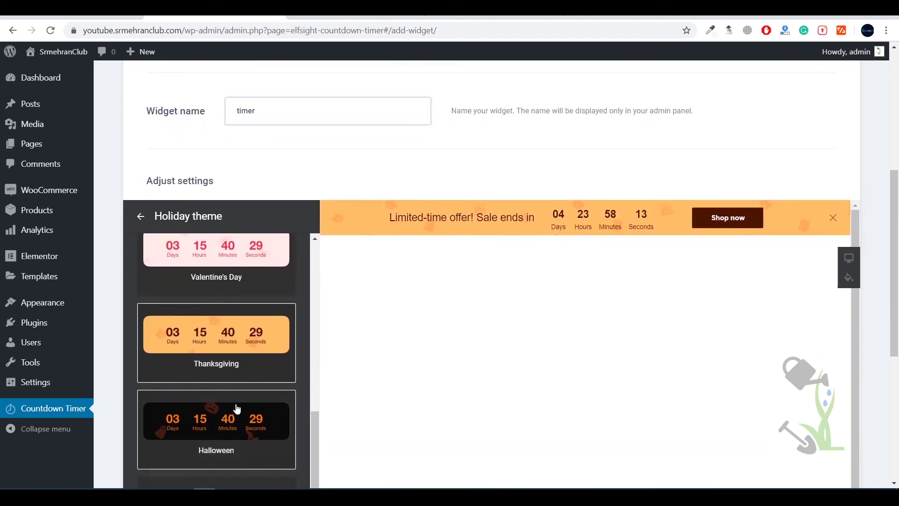
scroll(234, 402, "down", 4)
left_click(265, 279)
scroll(265, 279, "up", 5)
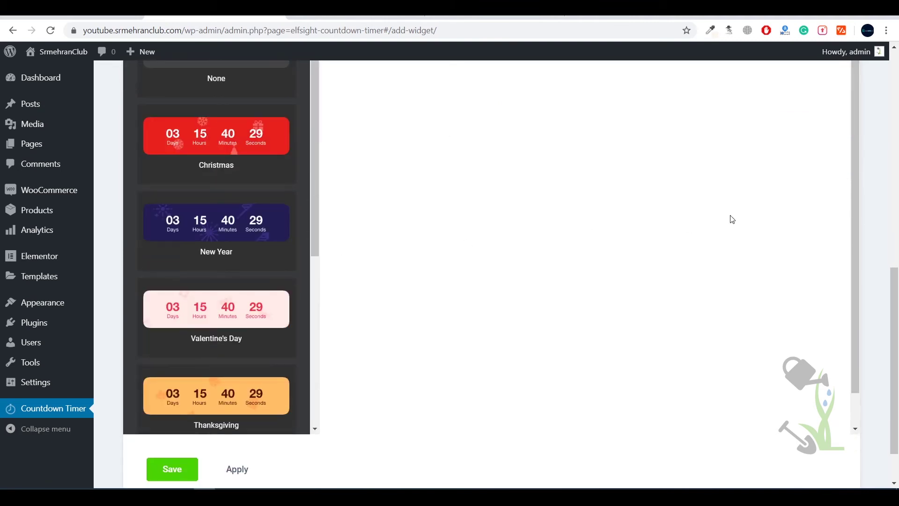
scroll(729, 217, "up", 5)
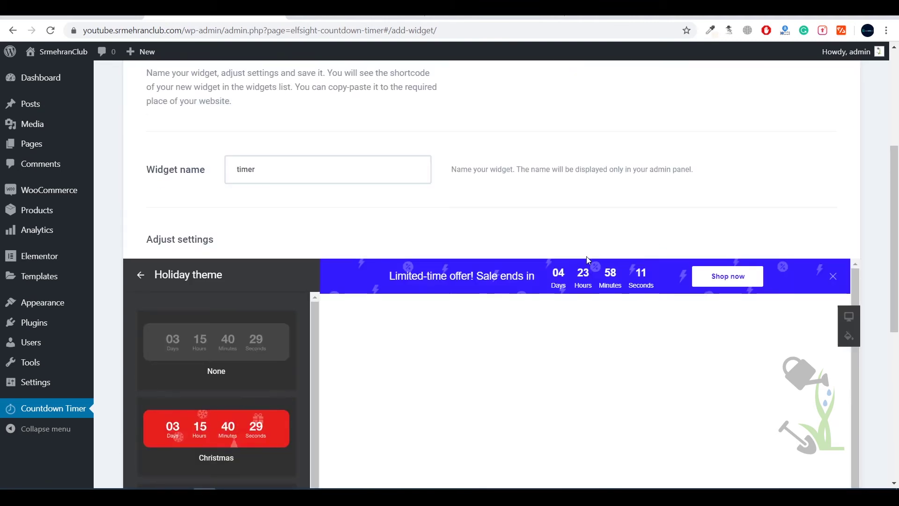
left_click(141, 275)
Review the timer's color settings and set its animation to slide
scroll(253, 356, "down", 3)
left_click(215, 402)
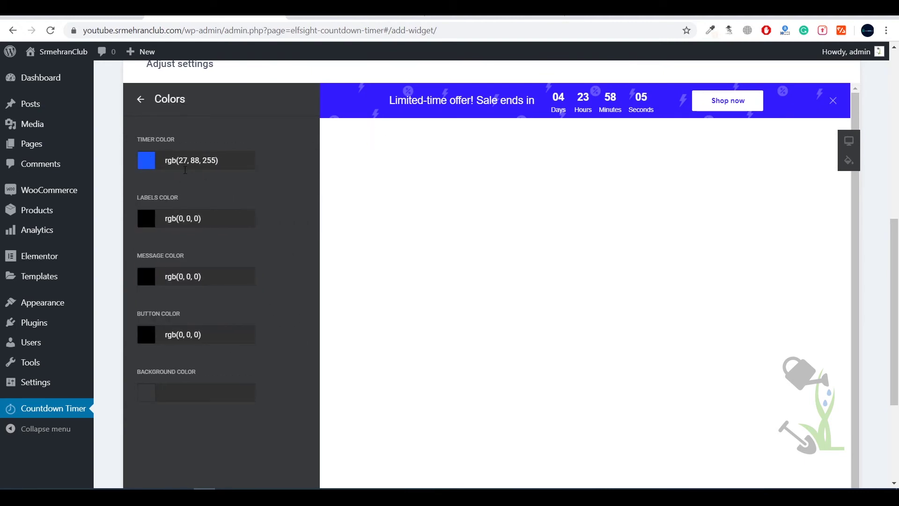
left_click(141, 99)
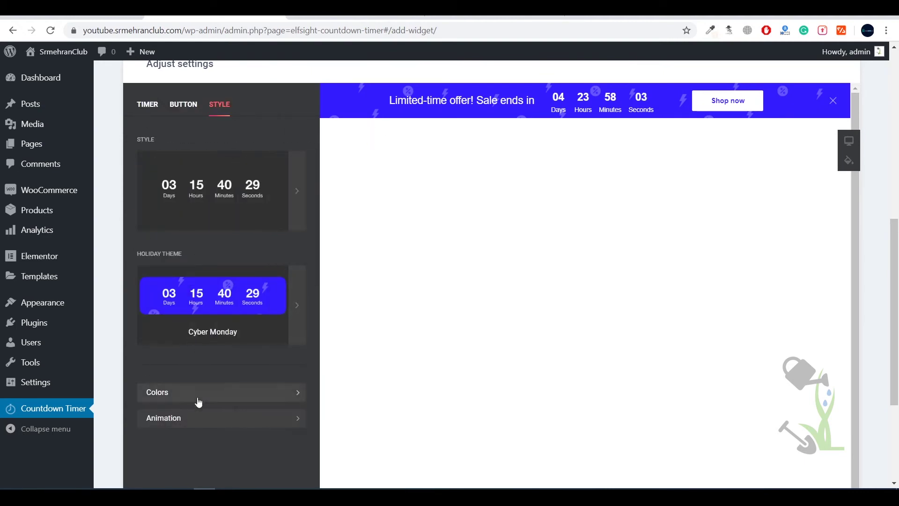
left_click(184, 418)
left_click(176, 164)
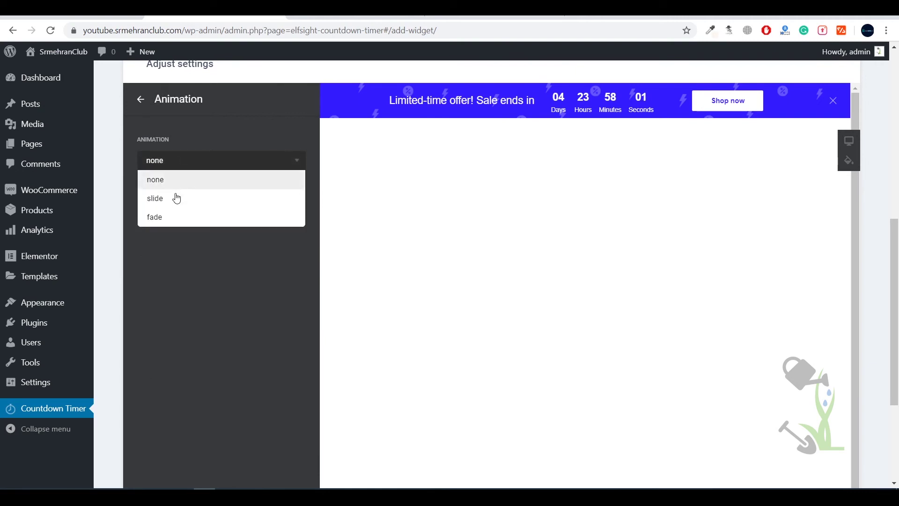
left_click(175, 201)
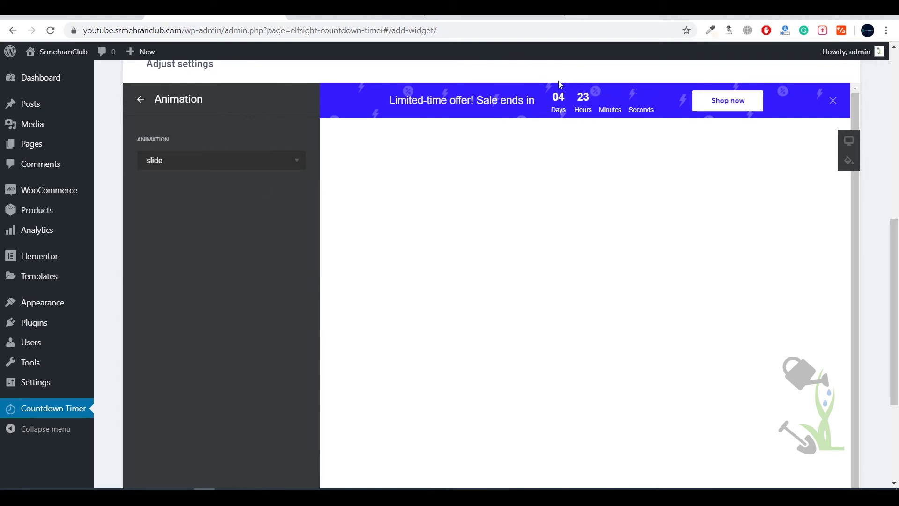
left_click(140, 99)
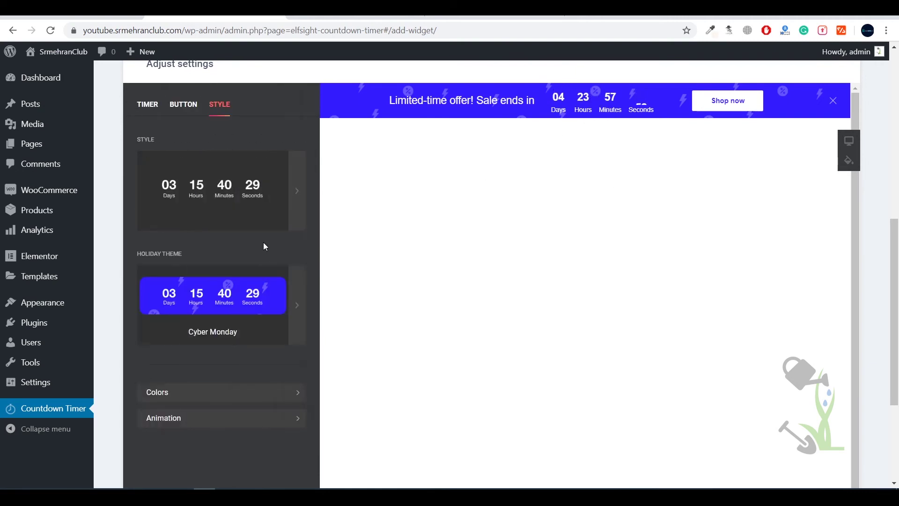
Save the timer widget and visit the store's home page to check for the countdown banner
scroll(208, 423, "down", 3)
left_click(170, 412)
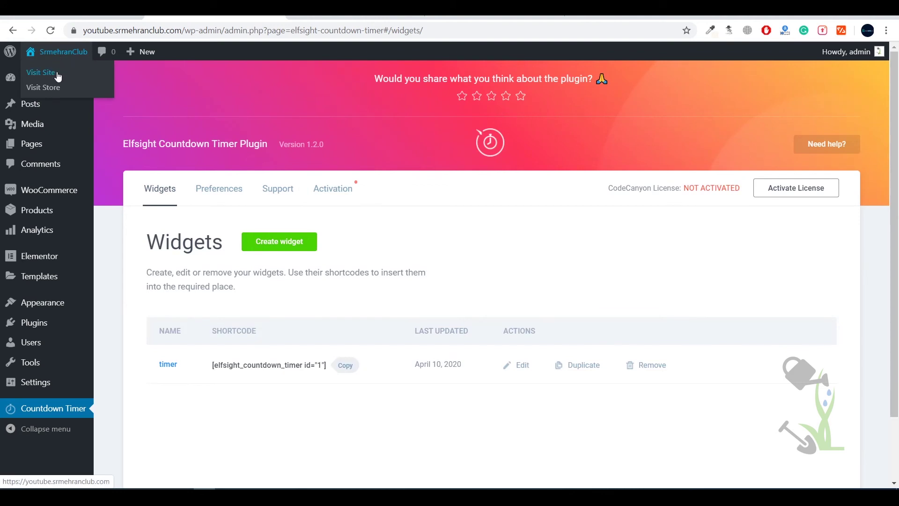
left_click(56, 51)
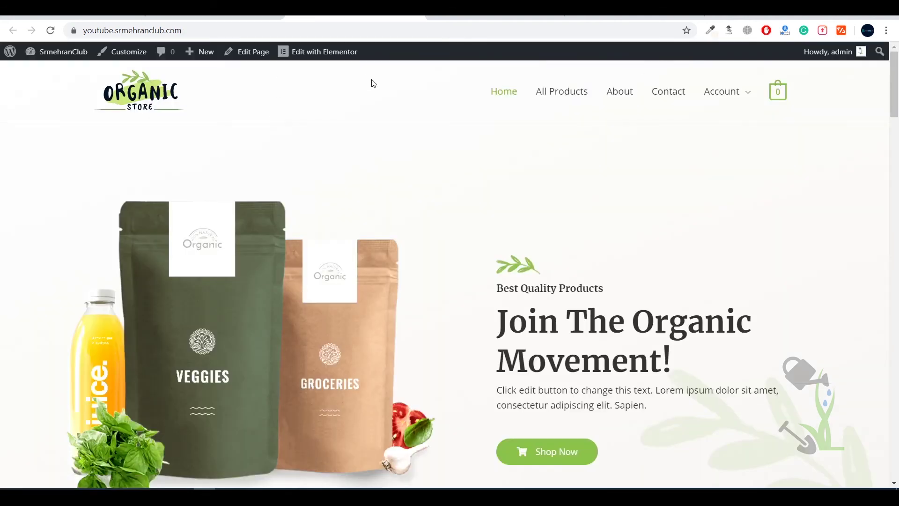
scroll(372, 93, "down", 6)
scroll(288, 97, "down", 1)
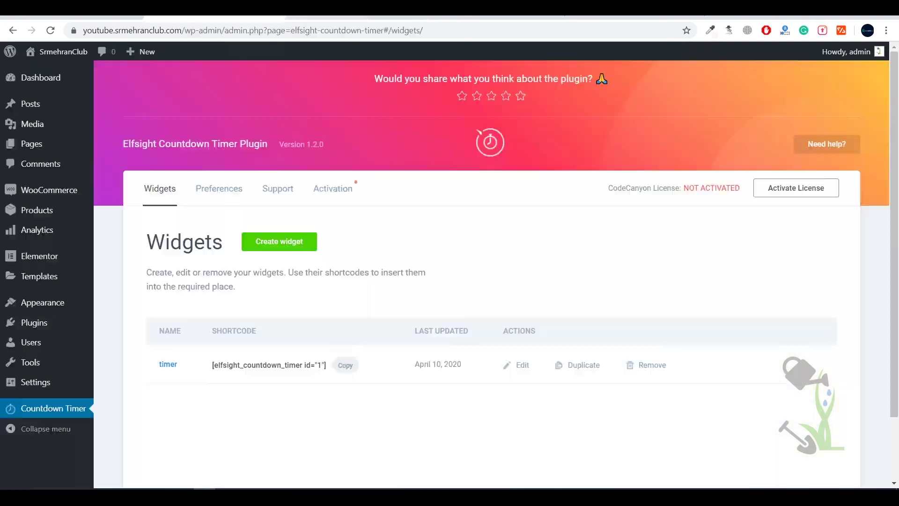
Reopen the timer widget, review its type, schedule, position and message settings, and save it
left_click(521, 366)
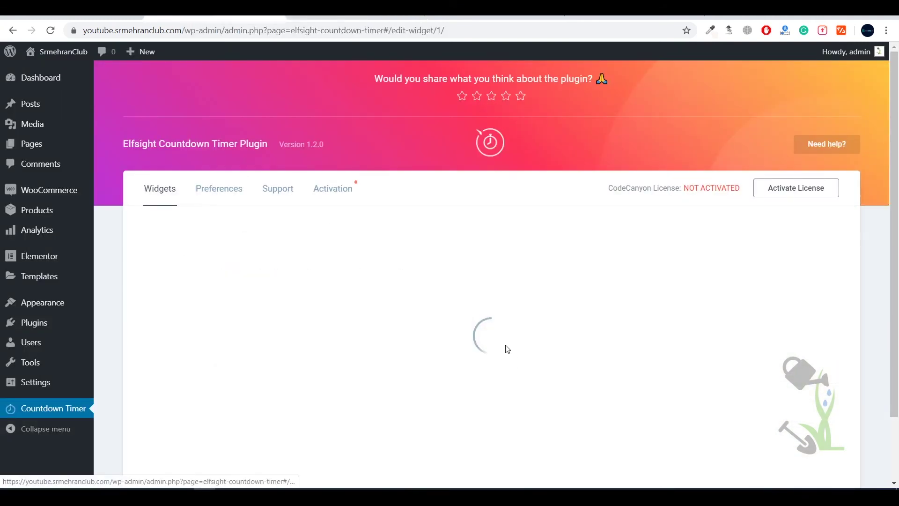
scroll(285, 311, "down", 5)
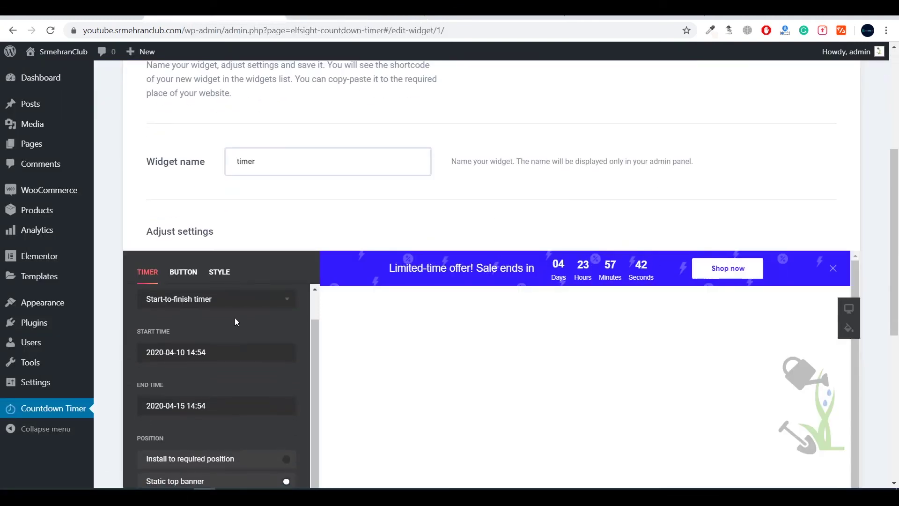
scroll(243, 337, "down", 3)
scroll(259, 310, "up", 2)
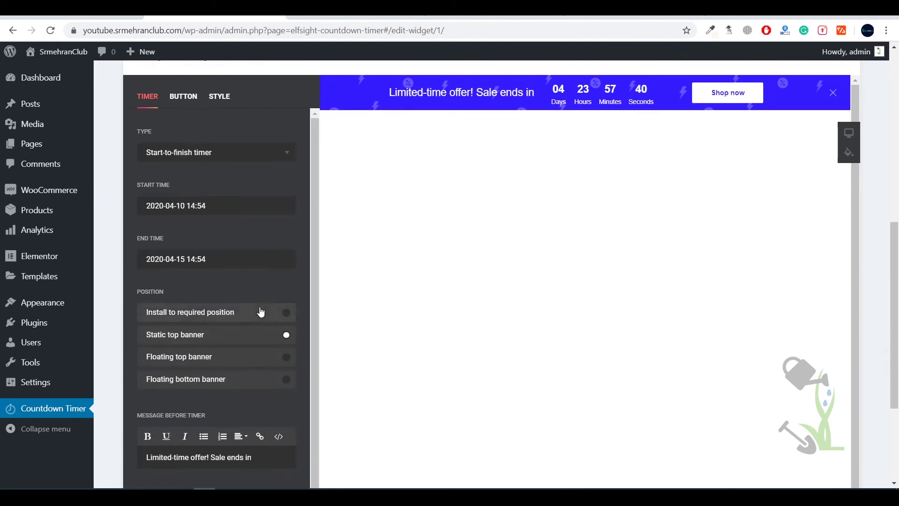
scroll(265, 306, "up", 4)
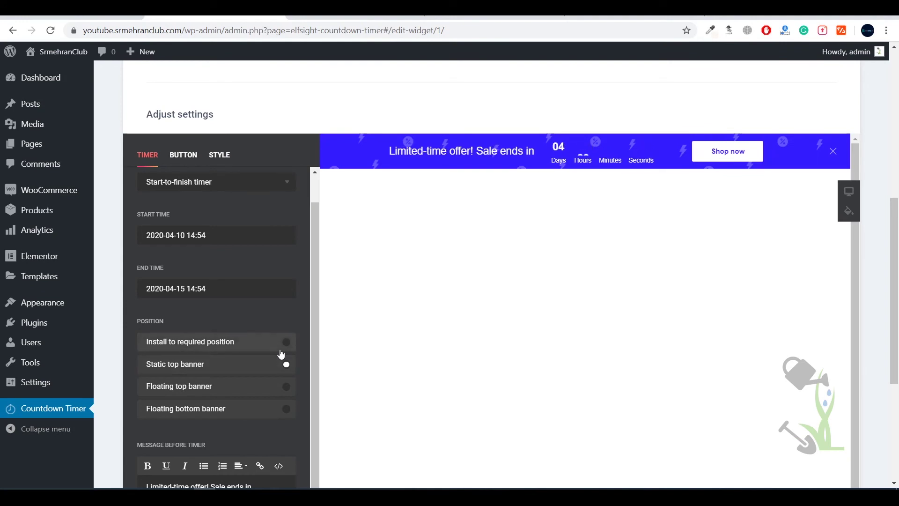
scroll(268, 424, "down", 5)
scroll(225, 402, "up", 6)
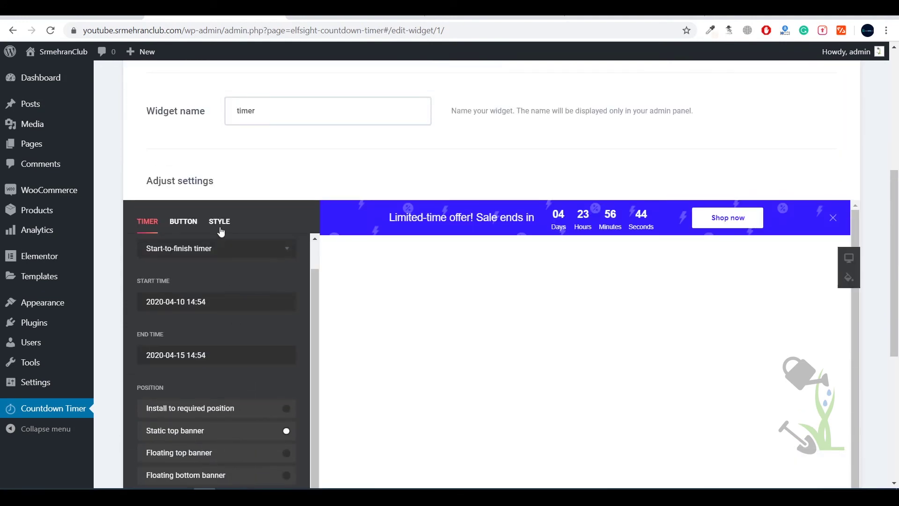
scroll(287, 369, "down", 4)
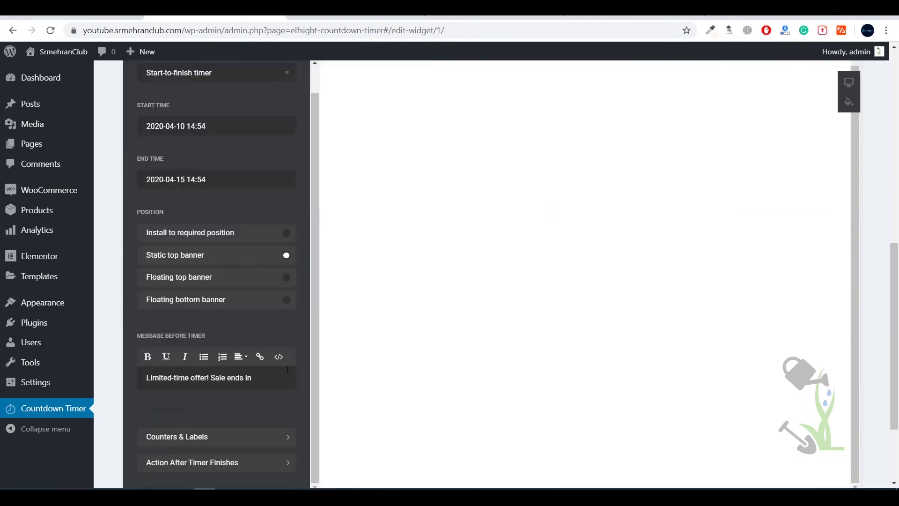
scroll(229, 360, "up", 1)
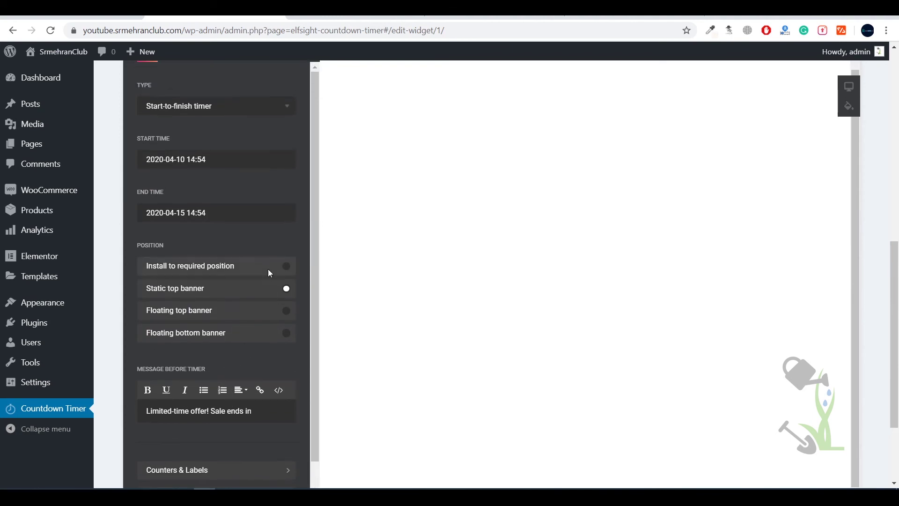
scroll(269, 271, "up", 2)
scroll(236, 397, "down", 5)
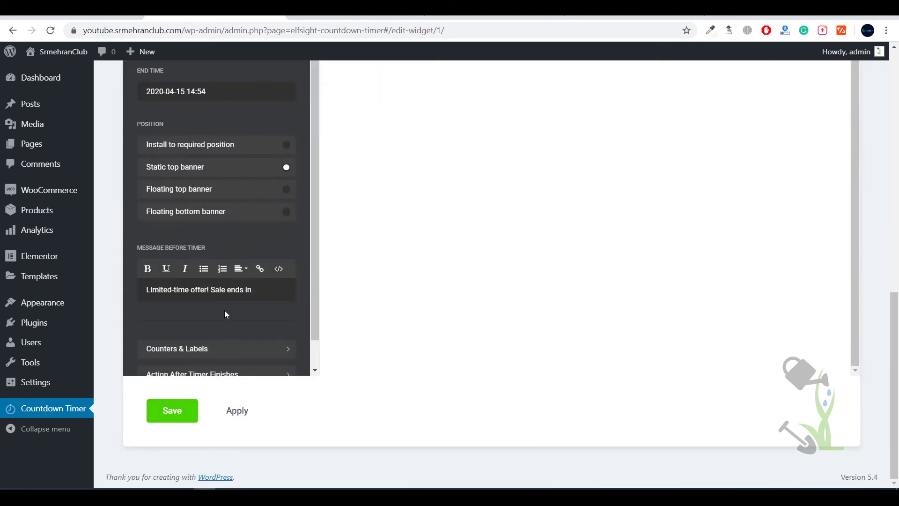
scroll(224, 309, "down", 1)
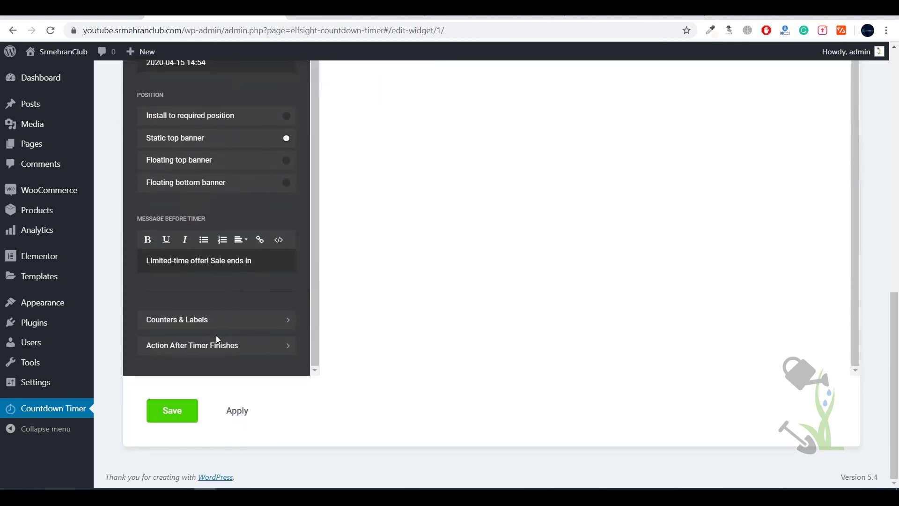
left_click(165, 418)
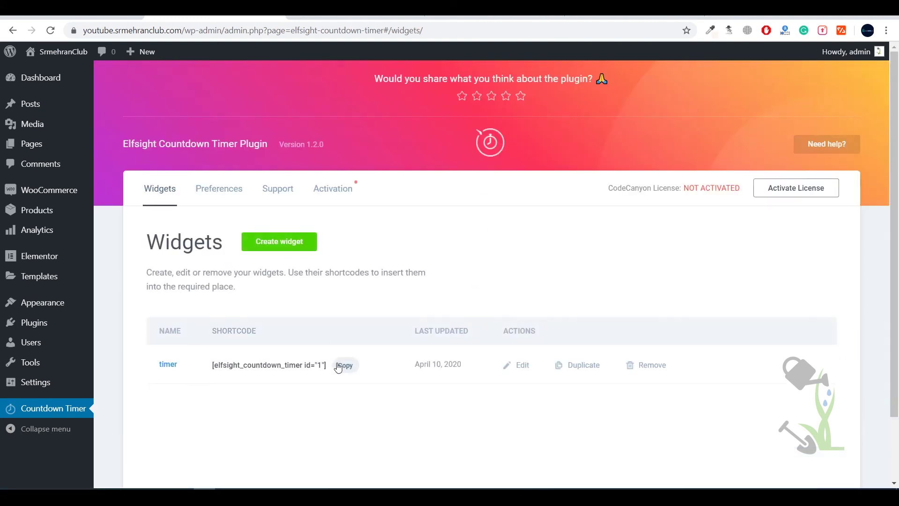
Switch to the store's home page, reload it to check for the banner, and open the page for editing in Elementor
key("ctrl+Tab")
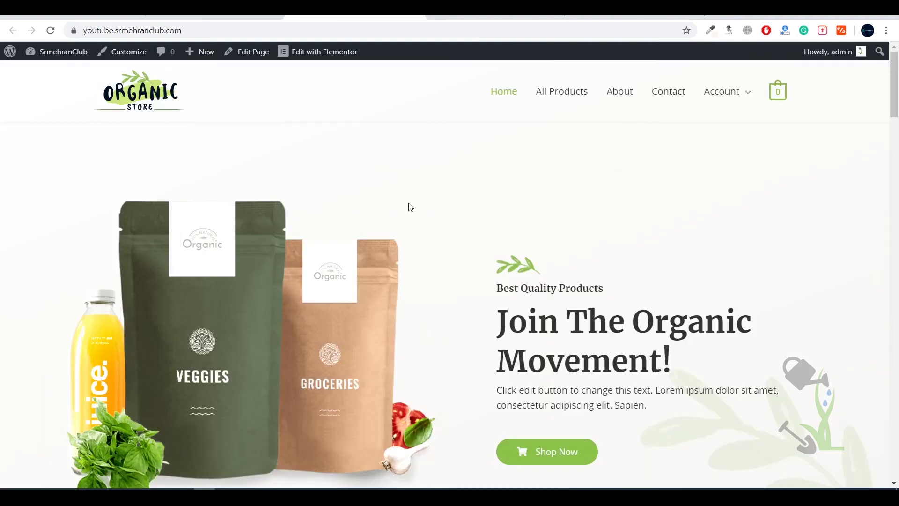
left_click(50, 31)
left_click(347, 58)
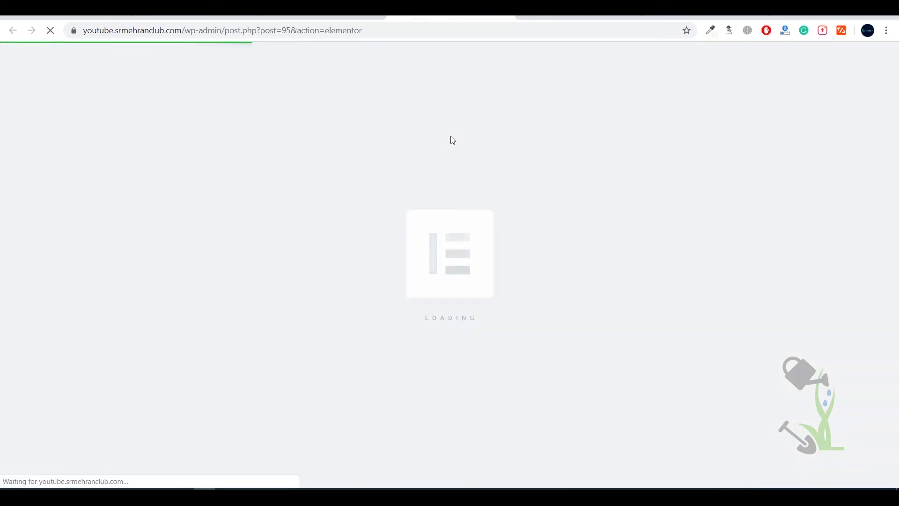
key("alt+Left")
Edit the timer widget in the plugin's widget list, set its position to "Install to required position", and save it
scroll(555, 220, "down", 10)
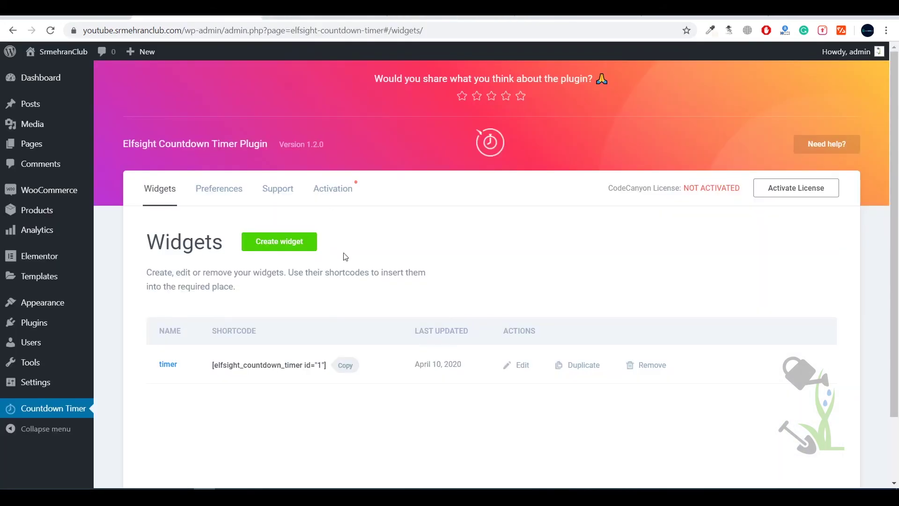
scroll(329, 319, "down", 2)
left_click(514, 290)
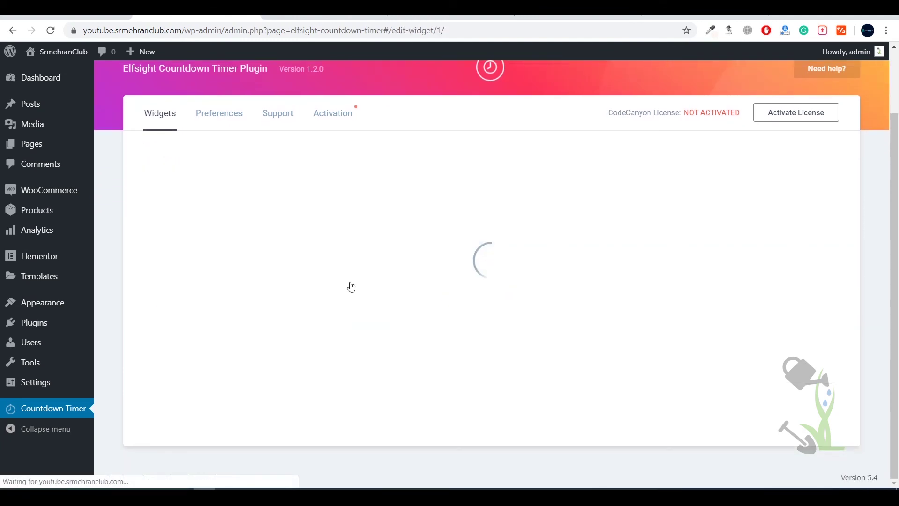
scroll(370, 305, "down", 2)
scroll(506, 273, "down", 3)
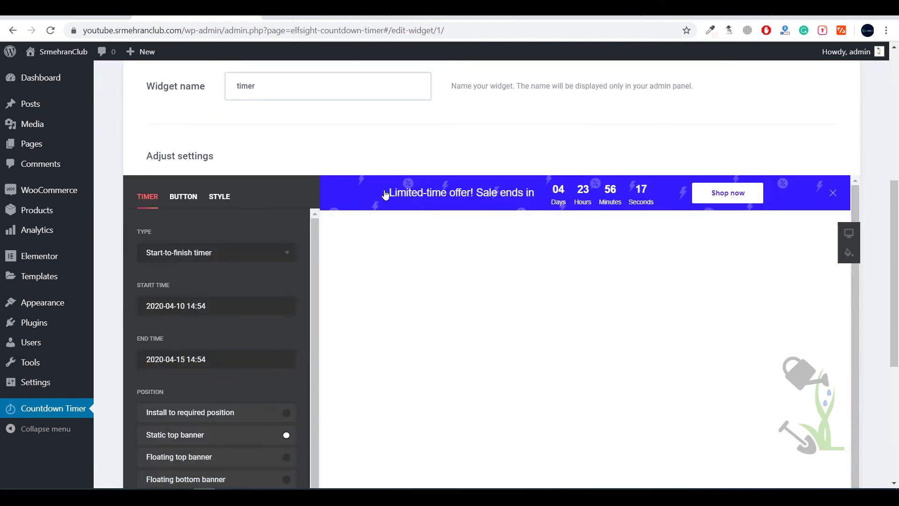
left_click(198, 414)
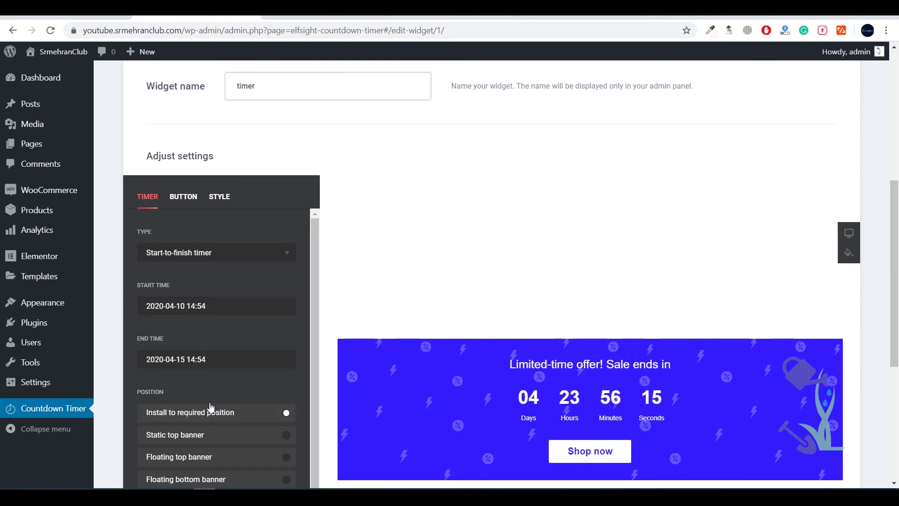
scroll(308, 423, "down", 2)
scroll(456, 397, "down", 5)
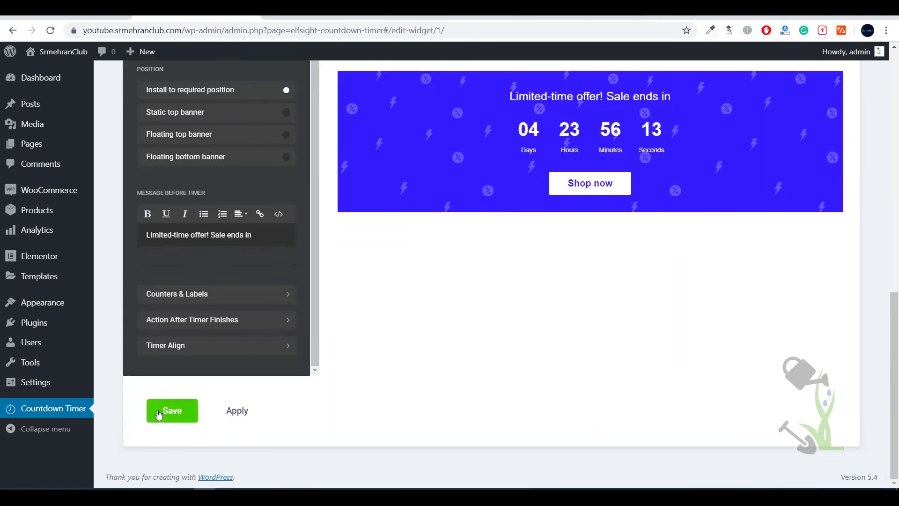
left_click(169, 409)
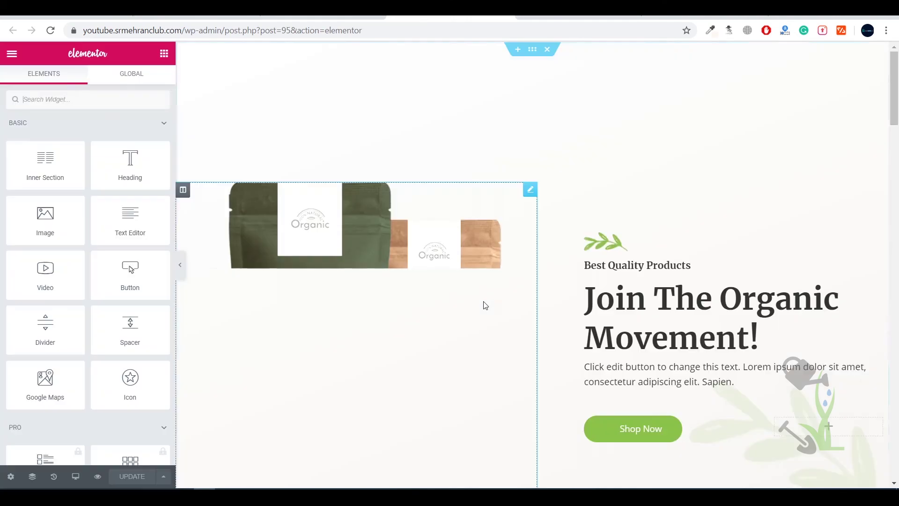
In the Elementor page editor, replace the testimonials slider shortcode section below Trending Products with an empty single-column section
scroll(528, 295, "down", 6)
scroll(526, 295, "down", 20)
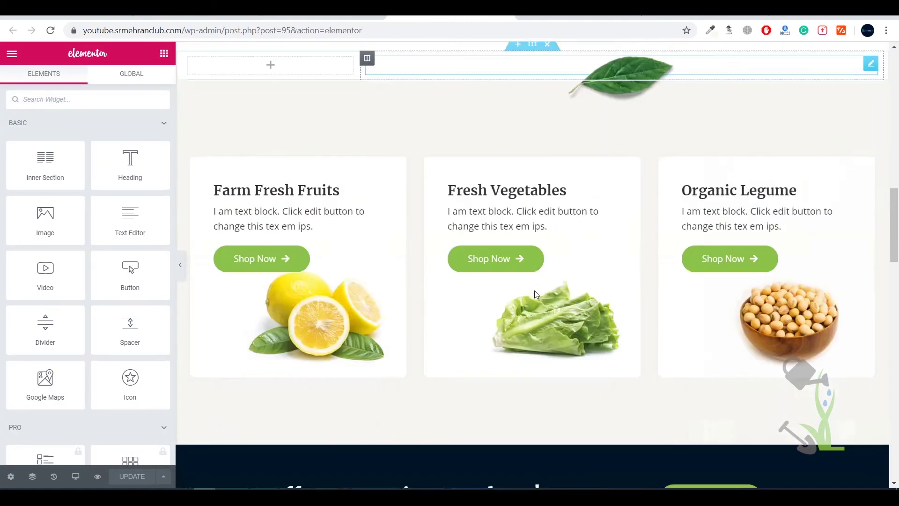
scroll(533, 295, "up", 12)
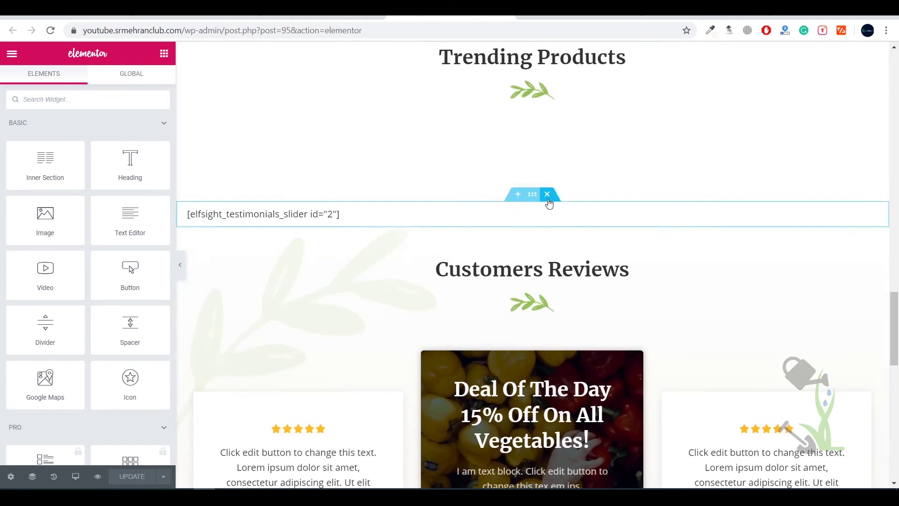
left_click(548, 194)
left_click(497, 210)
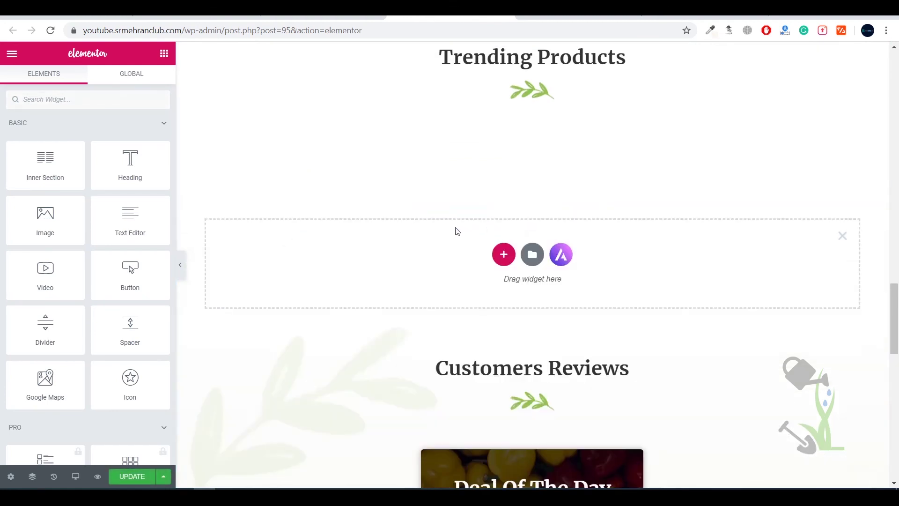
left_click(504, 255)
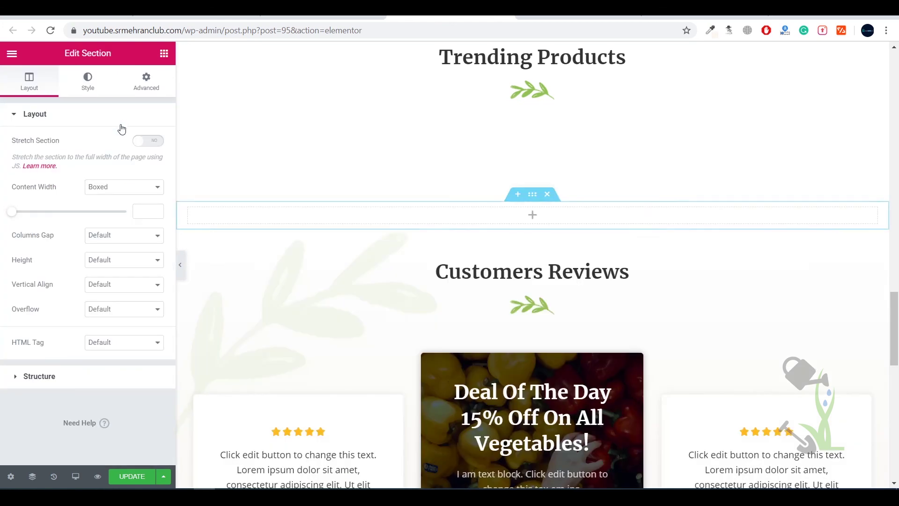
Add an HTML widget containing [elfsight_countdown_timer id="1"] to the empty section above Customers Reviews, and update the page
left_click(164, 52)
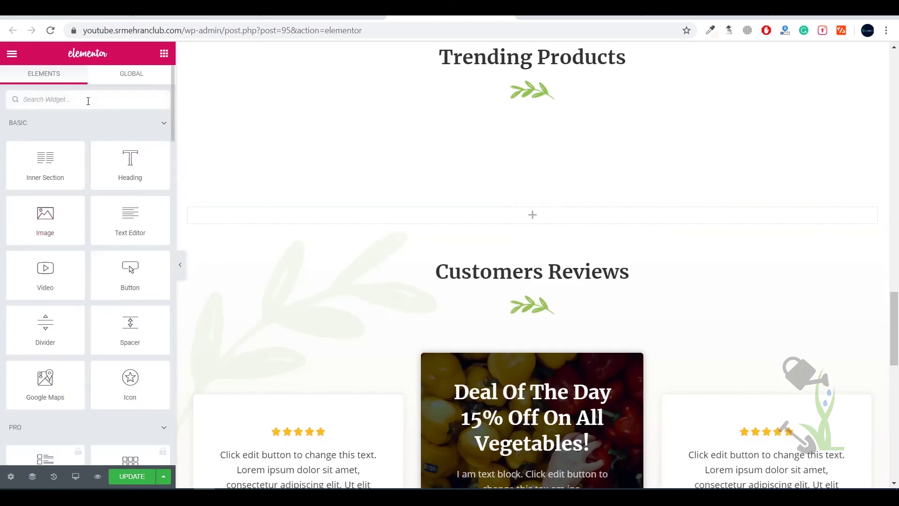
type("html")
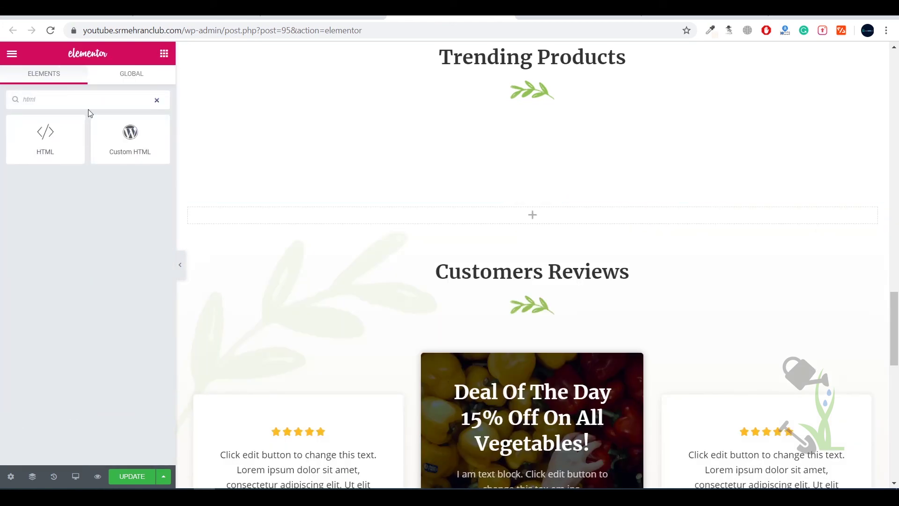
left_click_drag(47, 138, 532, 220)
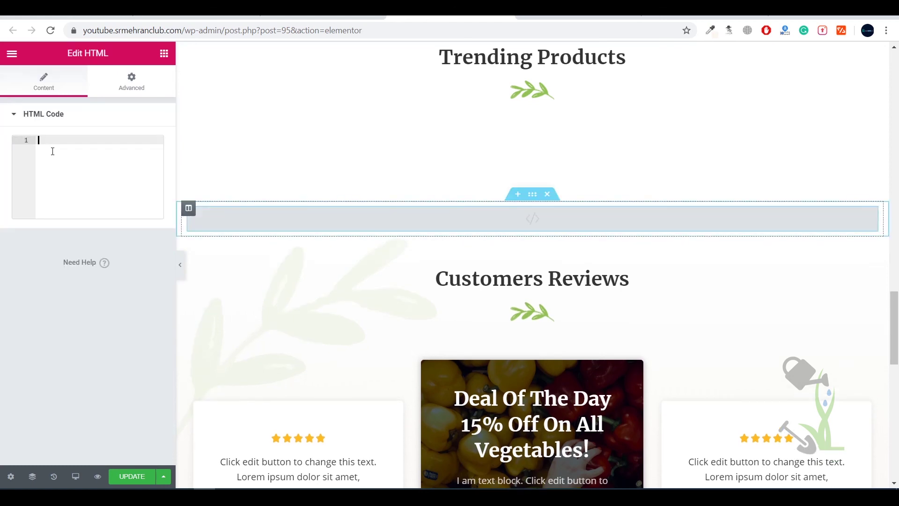
type("[elfsight_countdown_timer id=\"1\"]")
left_click(133, 476)
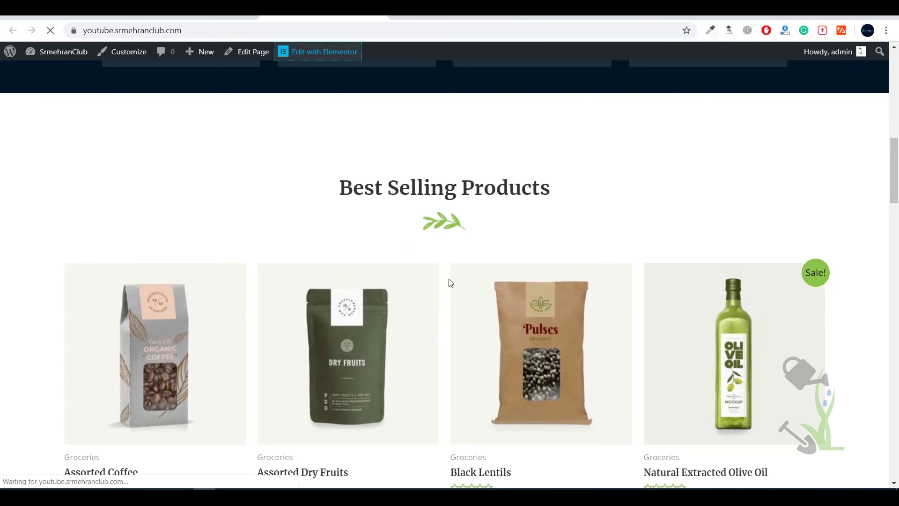
Examine the countdown banner and the surrounding sections on the store's live home page
scroll(453, 279, "up", 10)
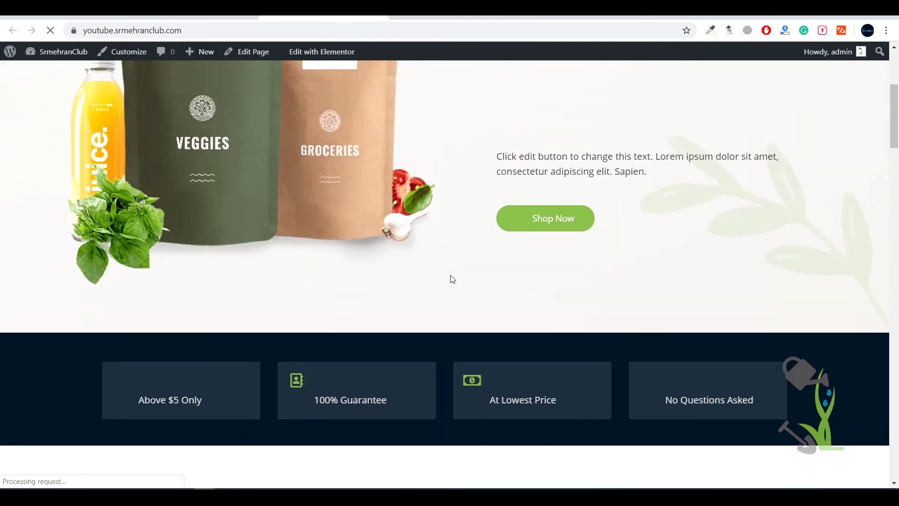
scroll(452, 280, "down", 20)
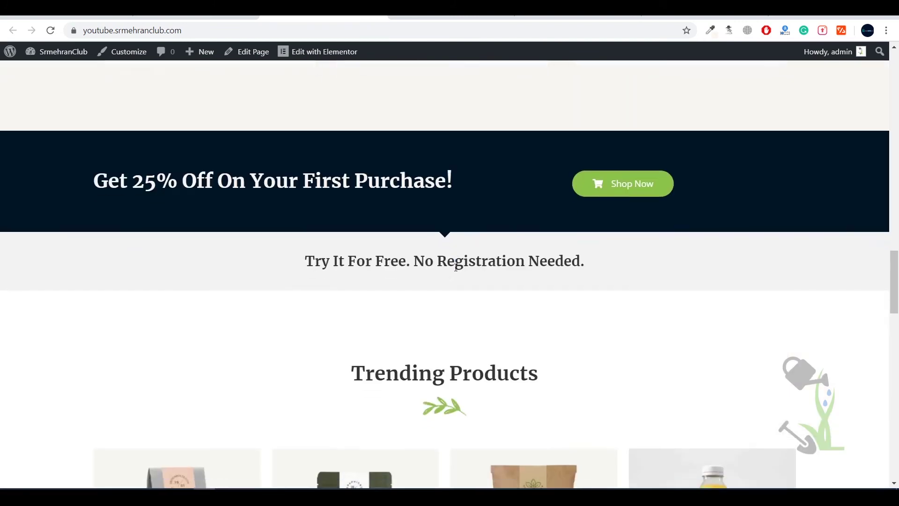
scroll(456, 272, "down", 5)
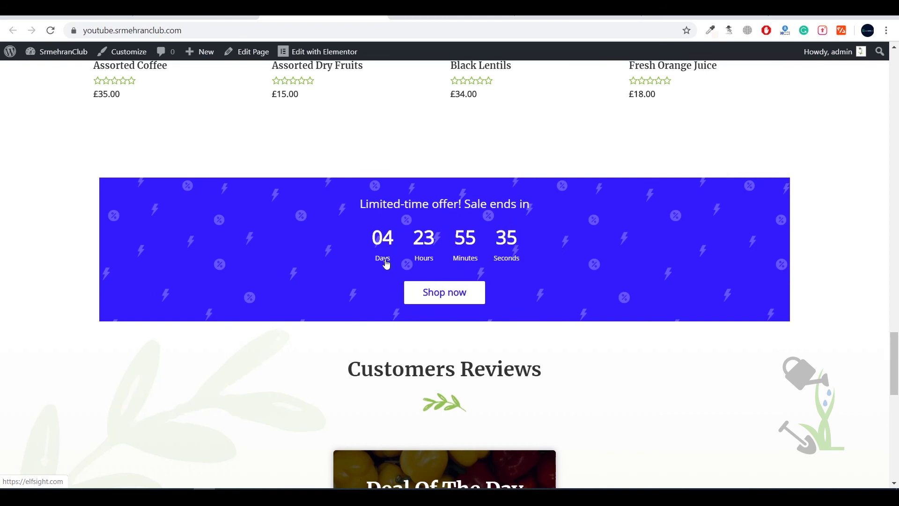
scroll(664, 271, "up", 10)
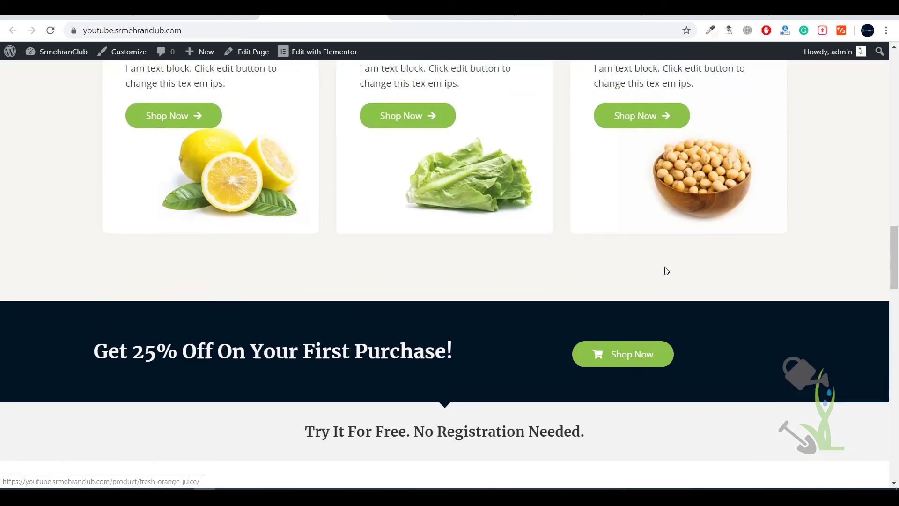
scroll(665, 270, "down", 5)
scroll(666, 272, "down", 10)
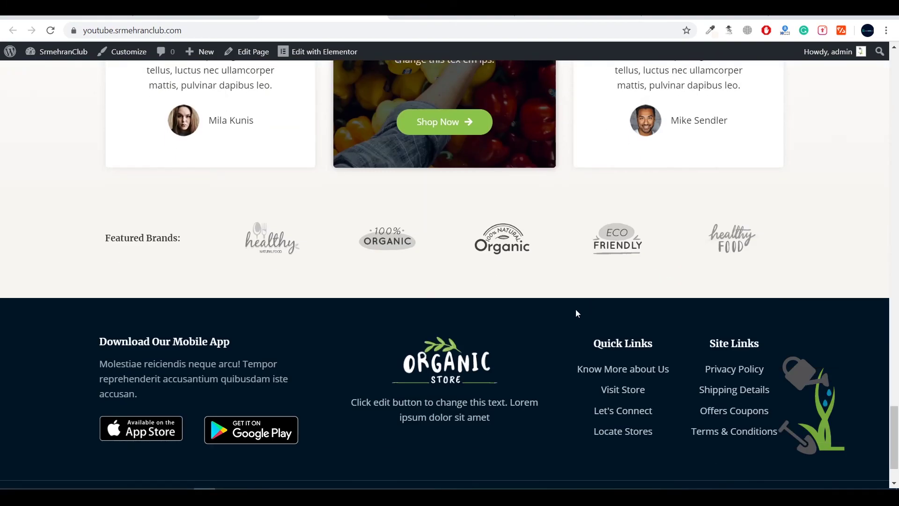
scroll(555, 187, "up", 15)
scroll(556, 189, "down", 6)
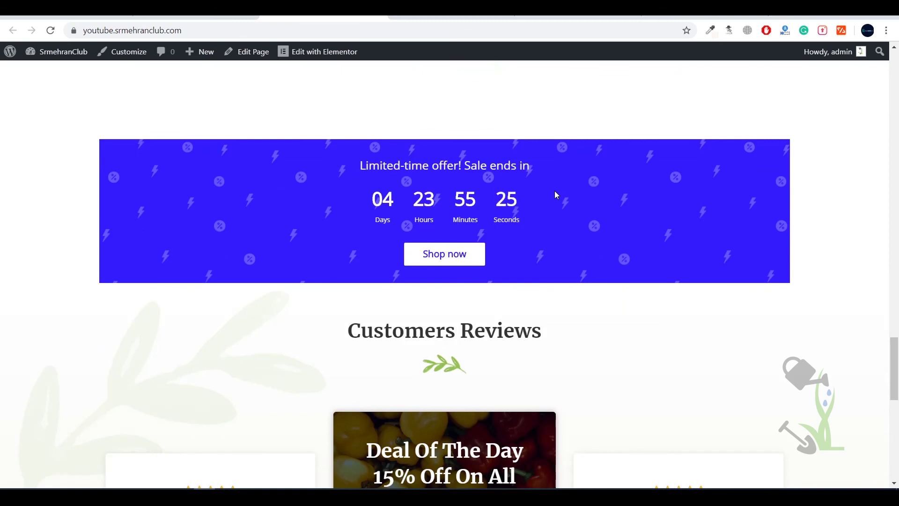
scroll(560, 239, "up", 15)
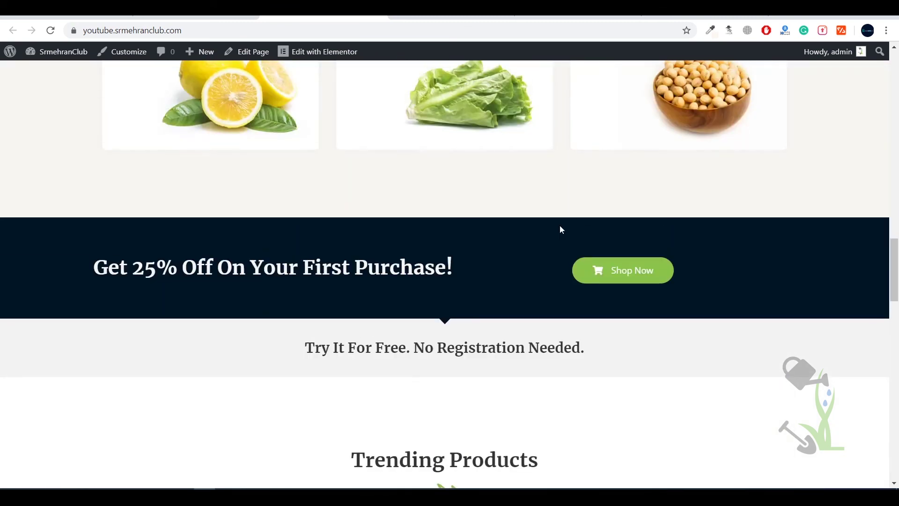
scroll(570, 225, "up", 12)
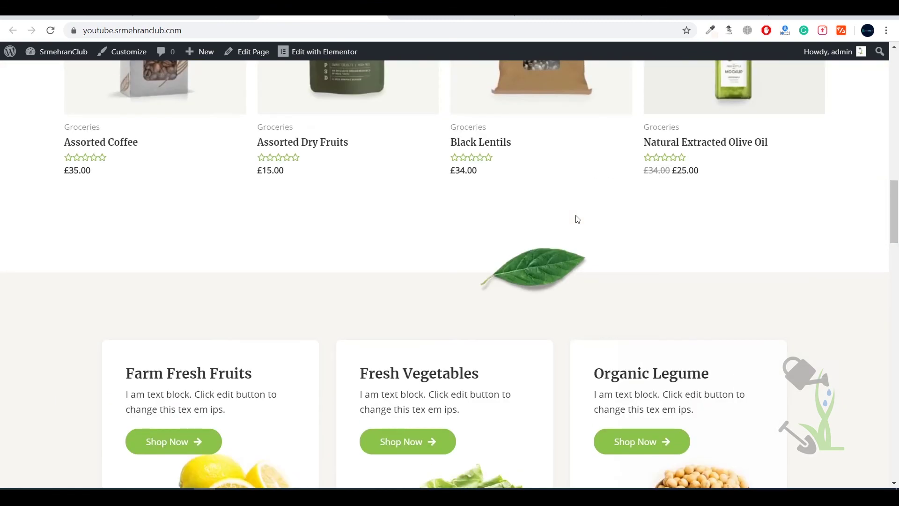
scroll(505, 209, "up", 5)
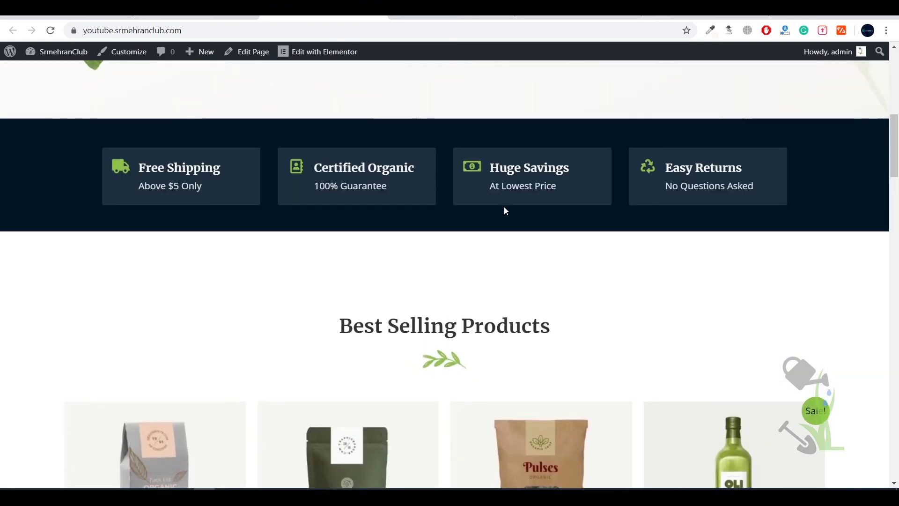